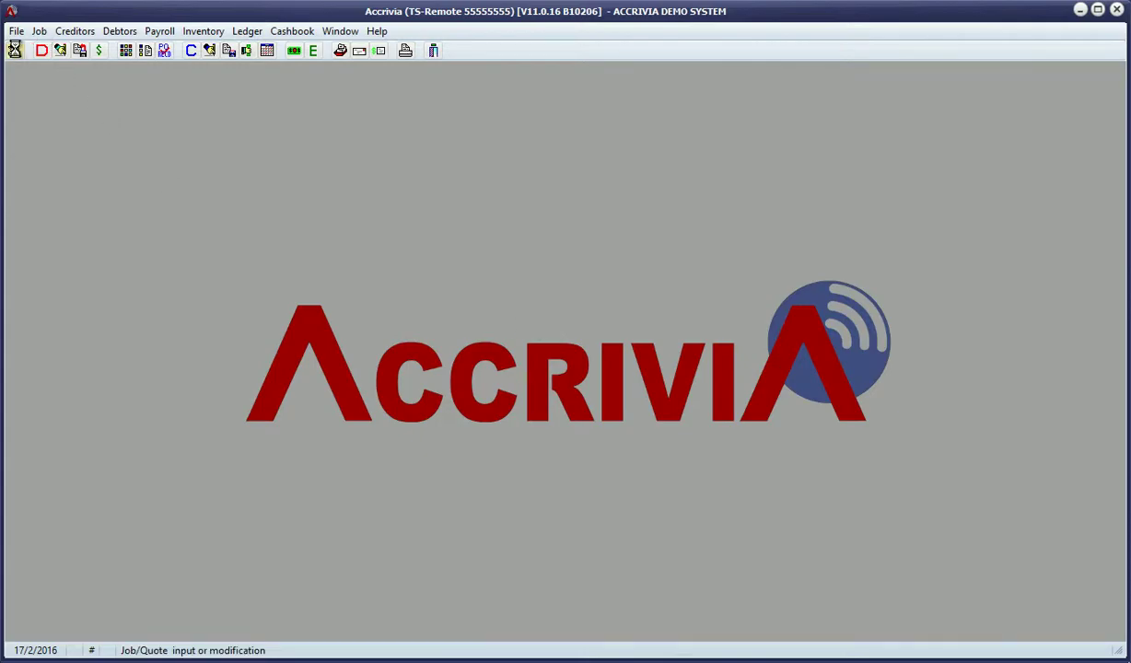
Step: Open Job Setup, which loads job 2024 DRAKE EXTENSION
click(15, 50)
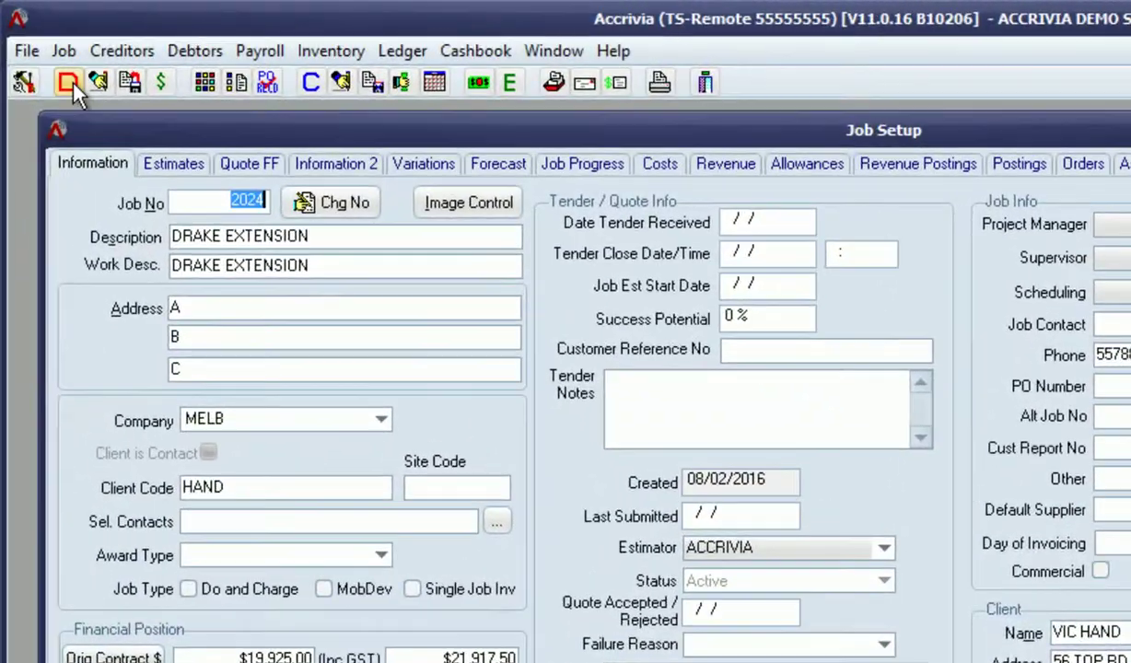
click(41, 32)
mouse_move(138, 83)
click(433, 109)
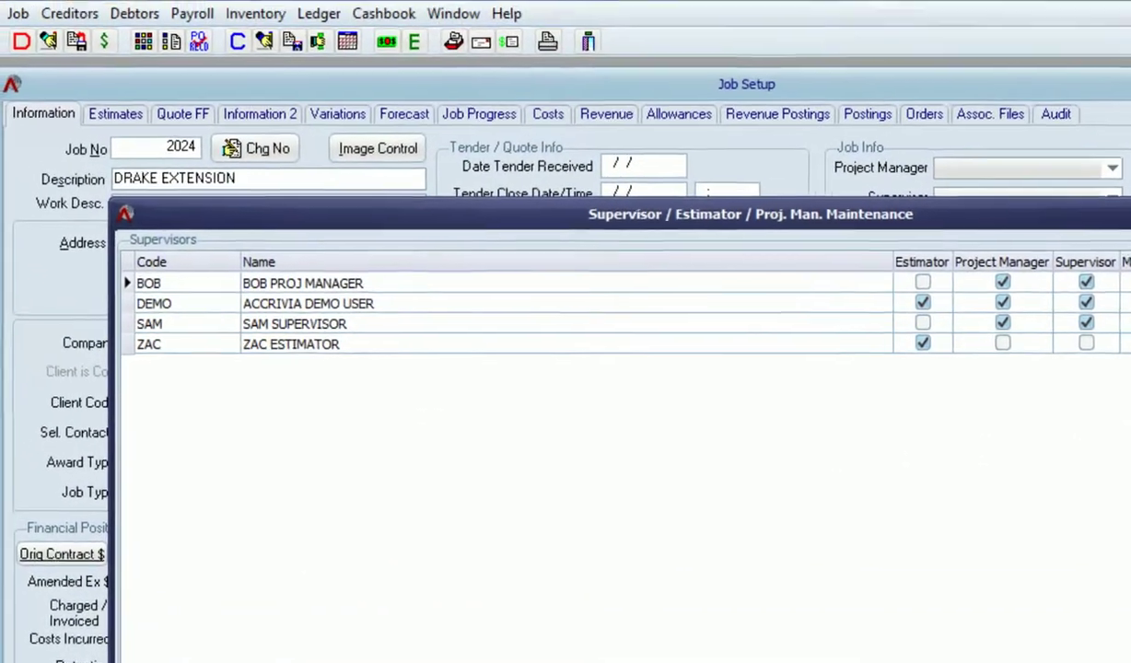
key(Escape)
click(18, 13)
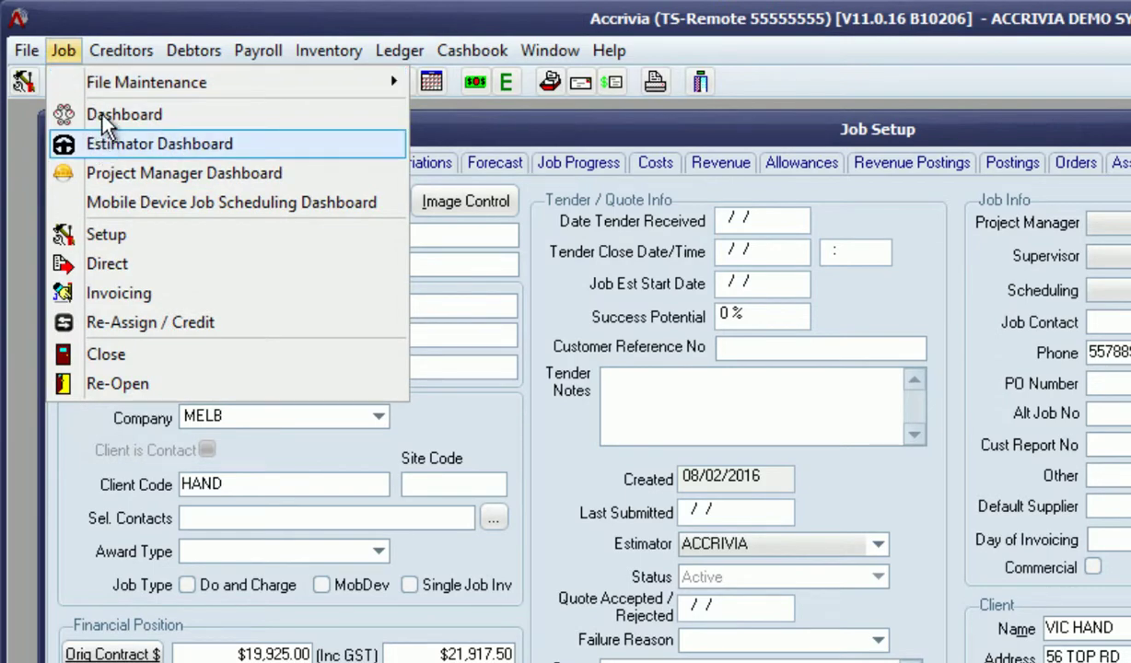
Step: Refresh the Job Dashboard, open job 2024 from it, then open the Project Manager Dashboard
click(100, 113)
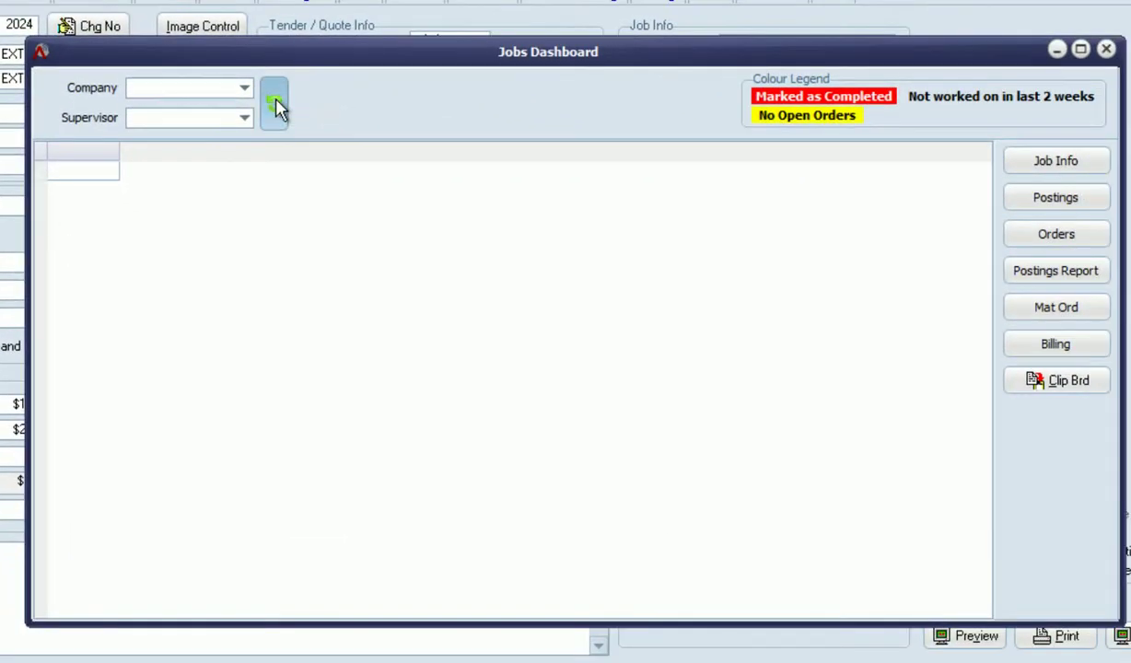
click(327, 141)
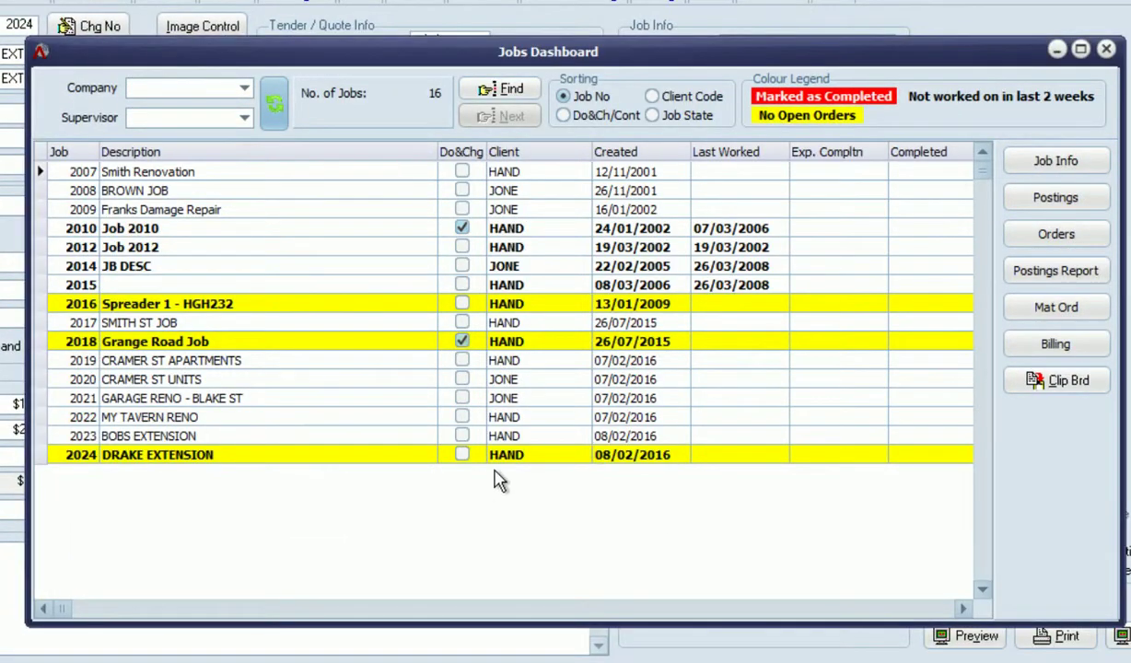
double_click(472, 455)
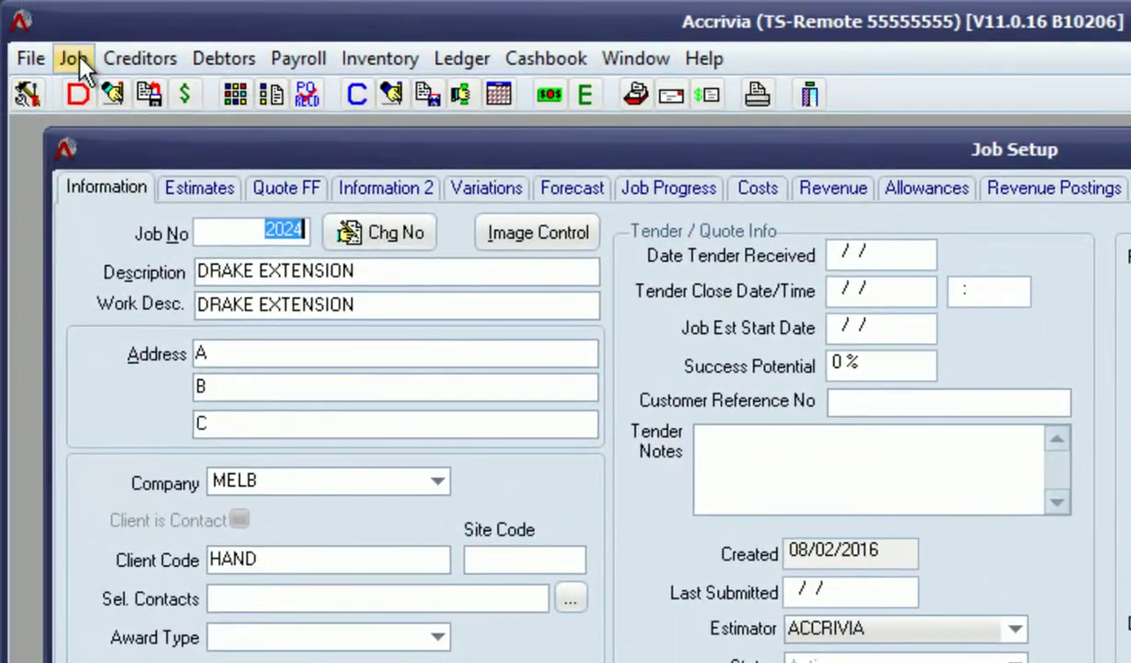
click(23, 20)
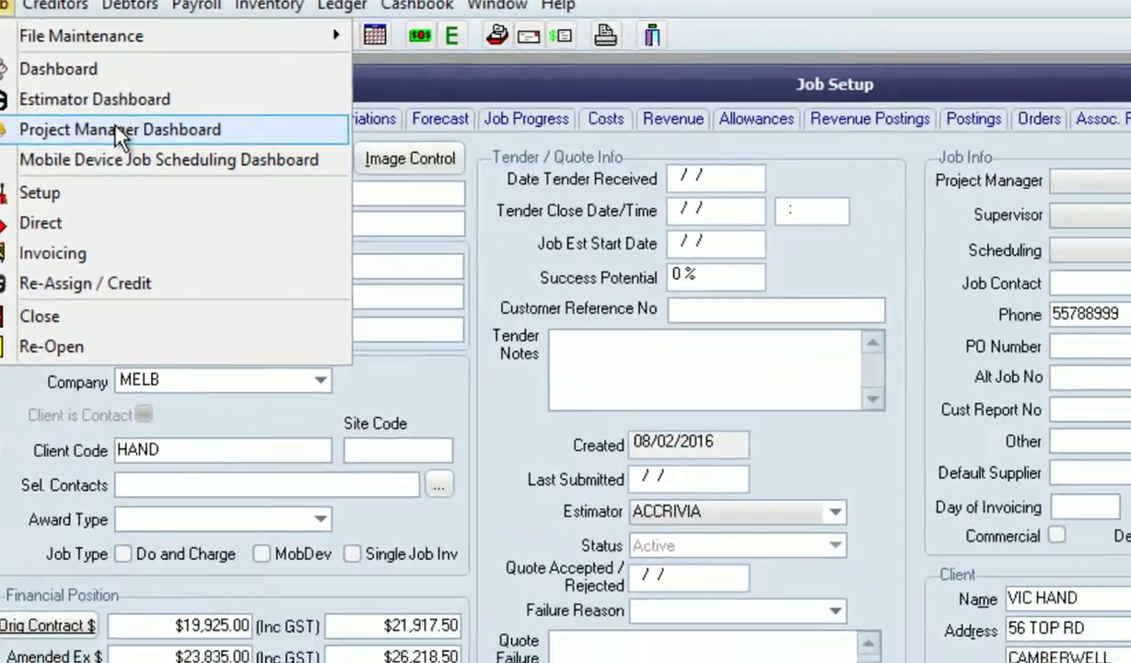
click(214, 201)
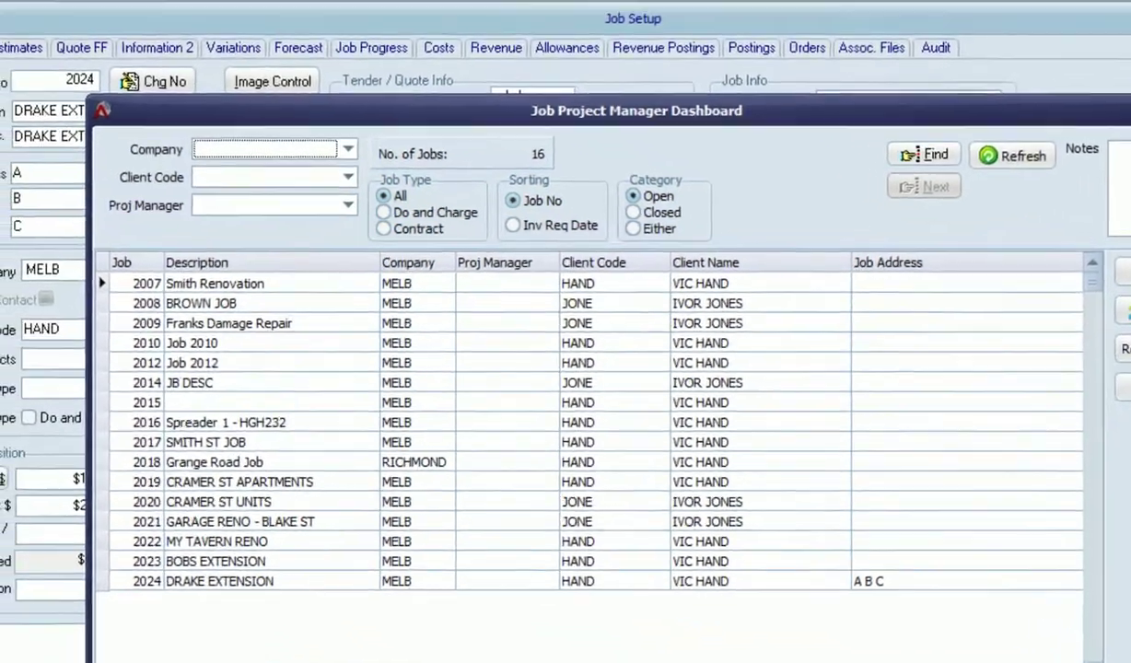
Step: Close the PM dashboard, review the Estimator Dashboard's 13 open jobs, then close it
click(1097, 63)
click(35, 27)
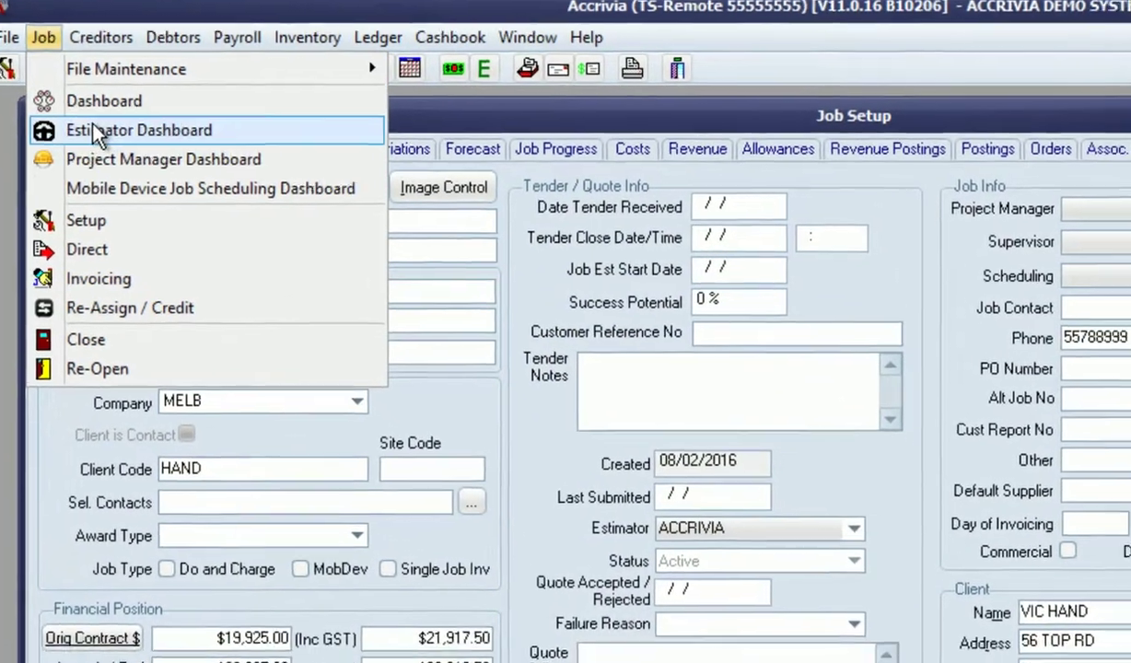
click(97, 146)
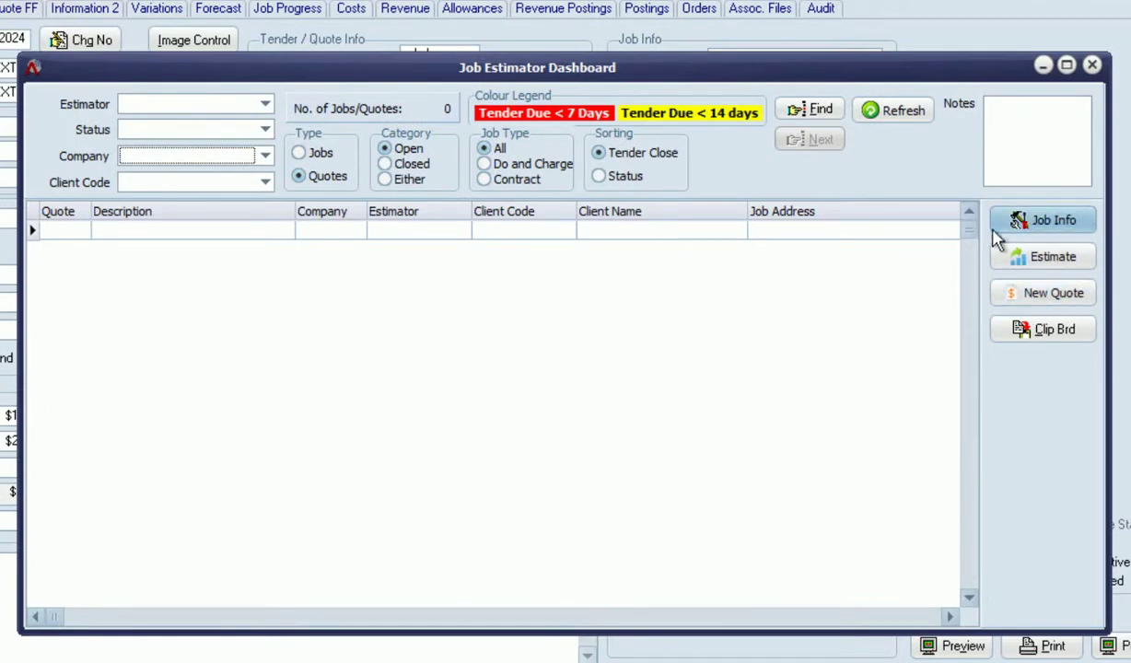
click(883, 110)
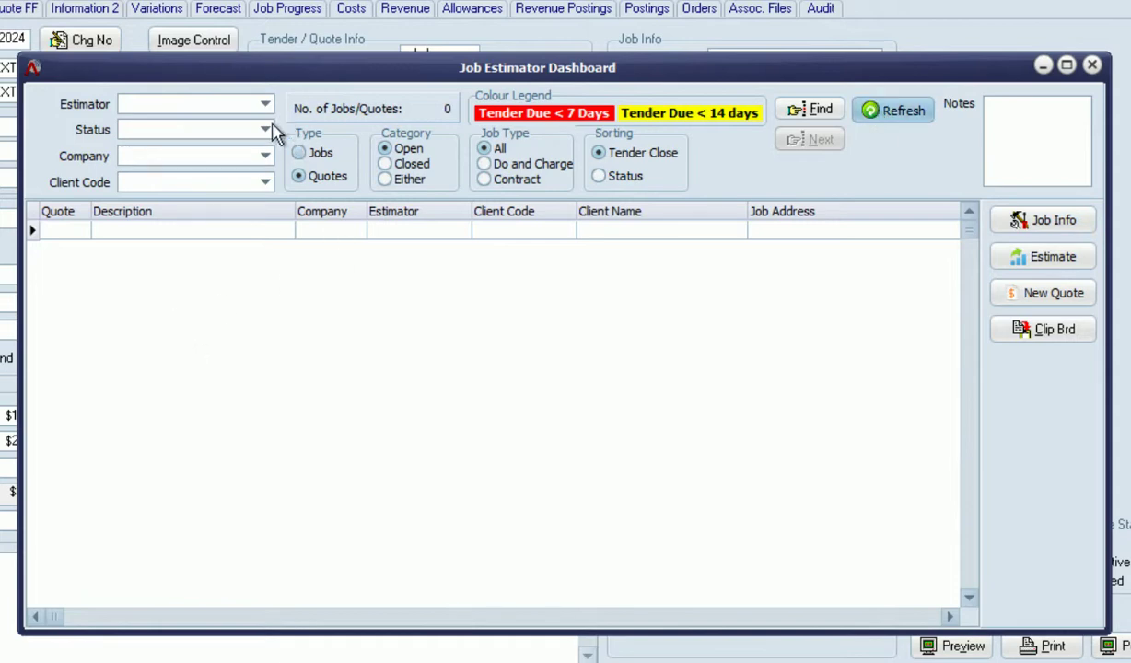
click(313, 153)
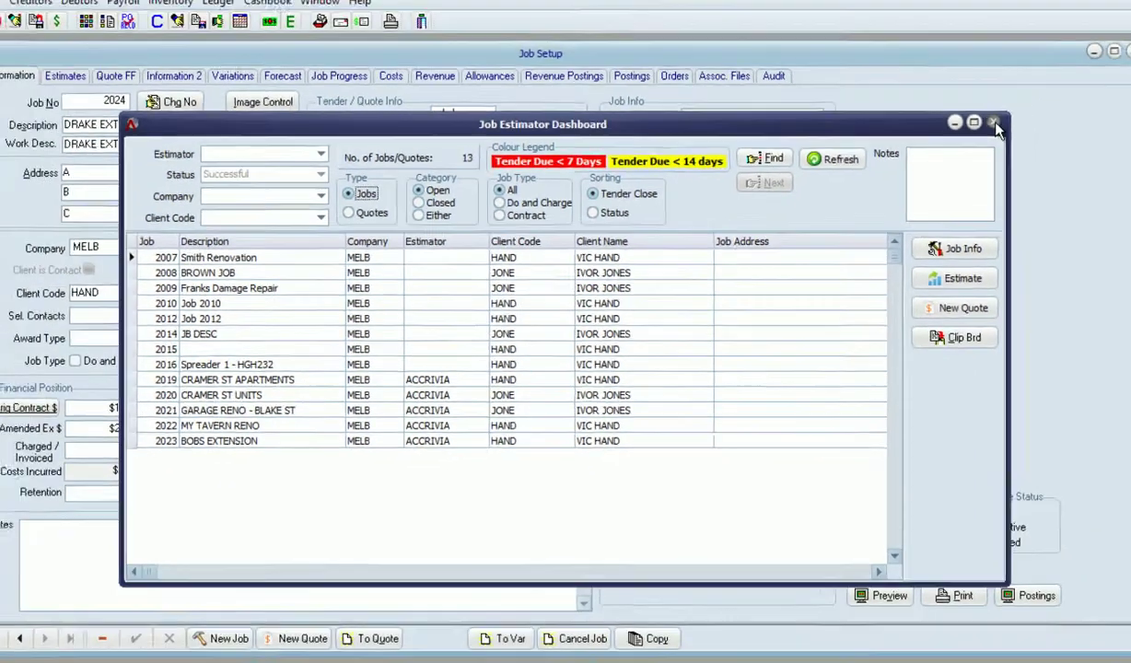
click(994, 126)
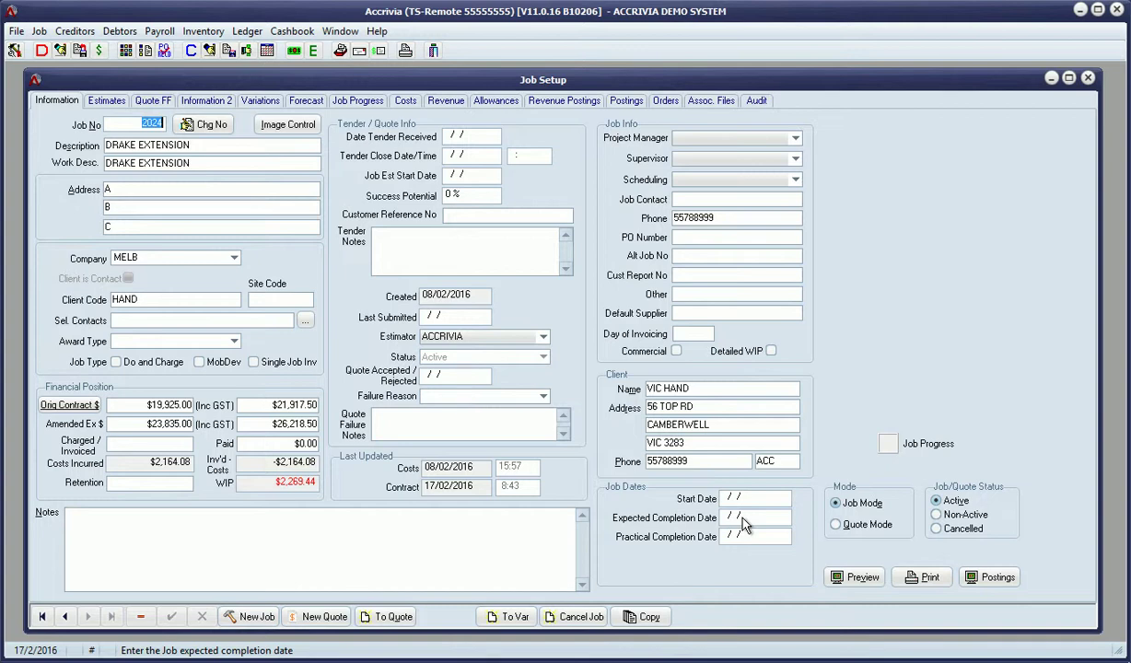
Step: Review job 2024's estimate sections' subcontract and materials lines, including the $2,500.00 subcontract line
click(108, 103)
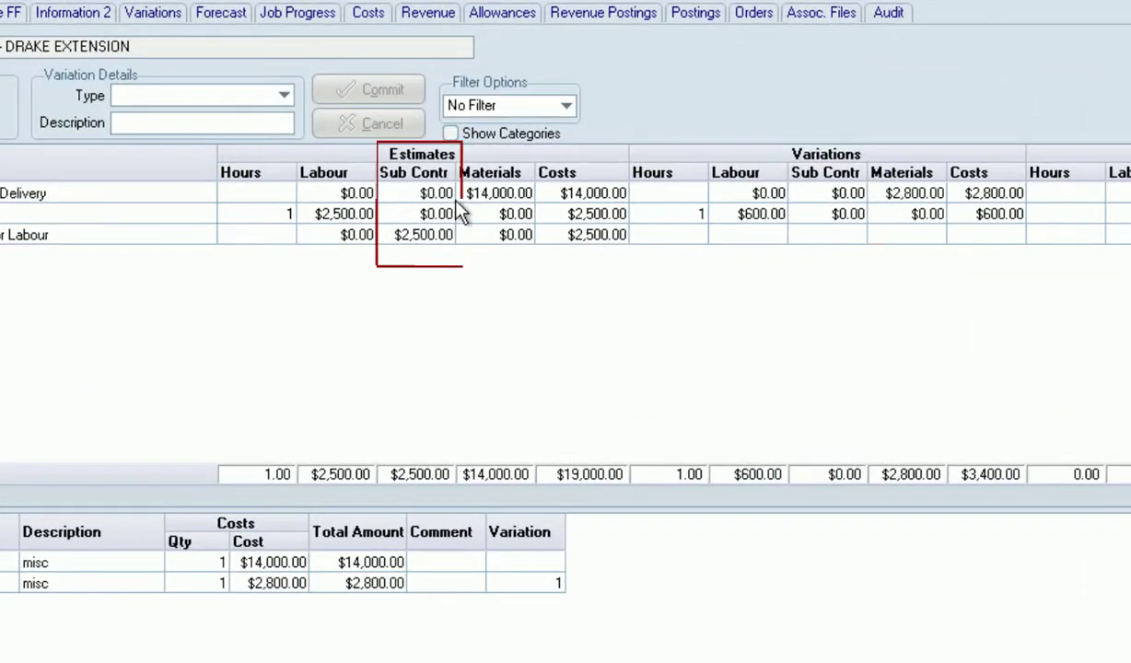
click(414, 213)
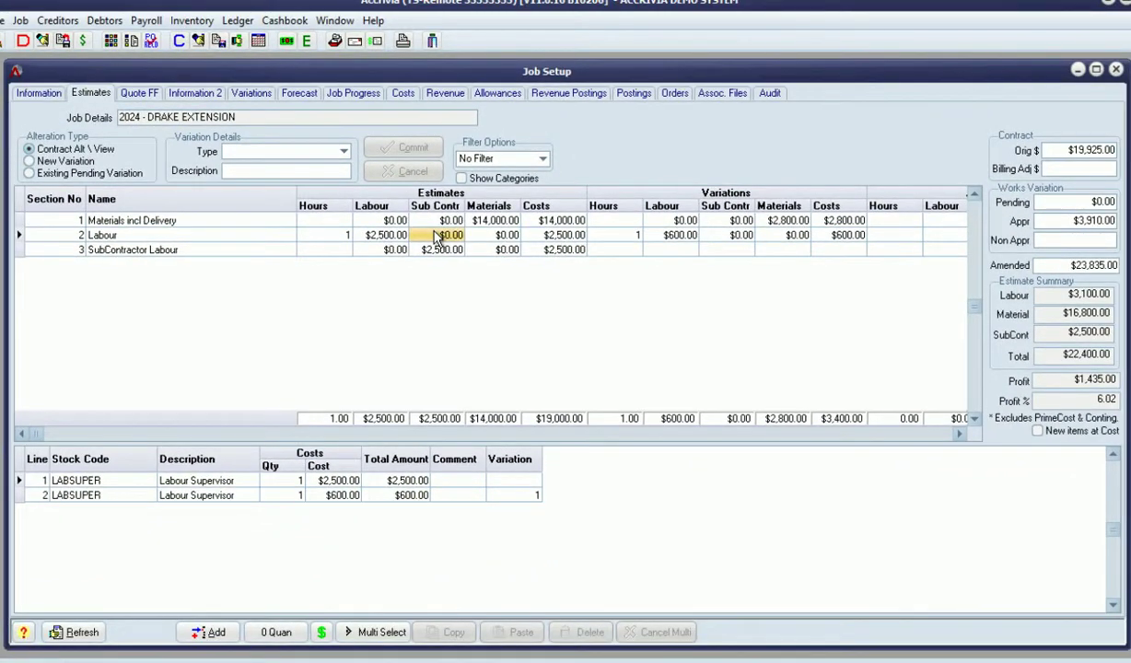
click(503, 237)
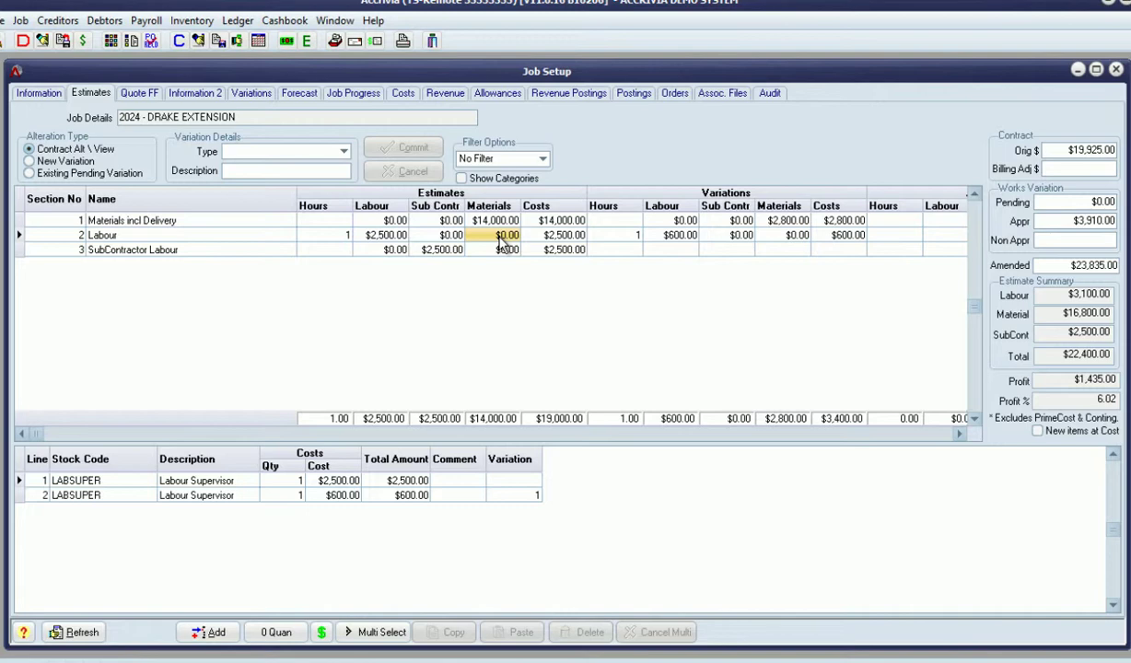
click(438, 226)
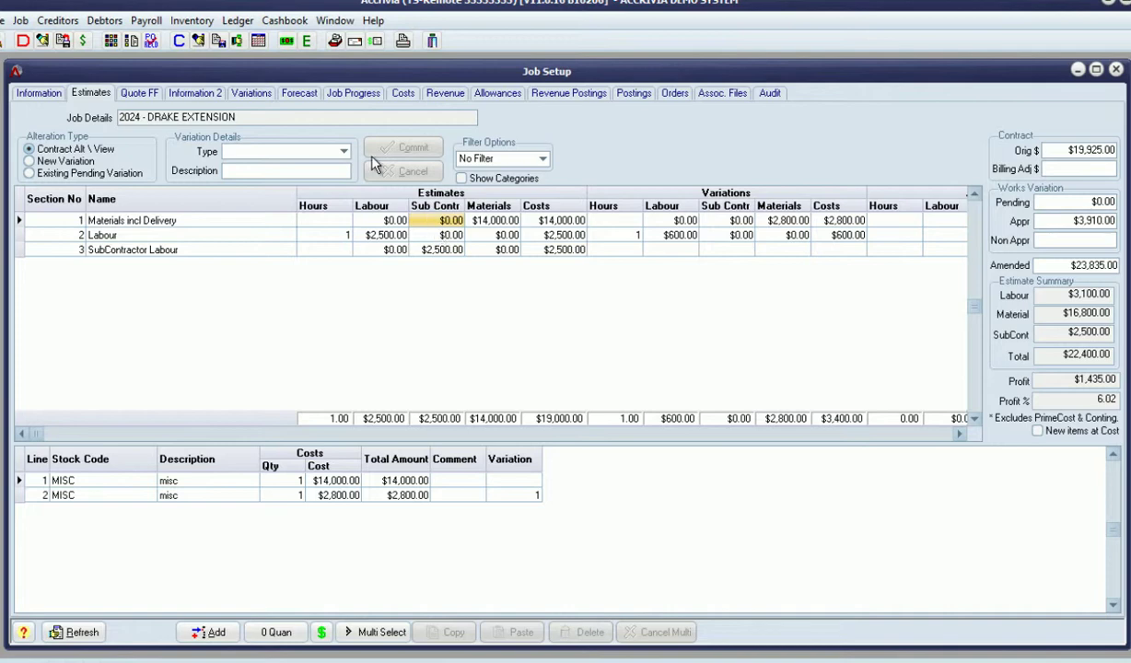
click(434, 249)
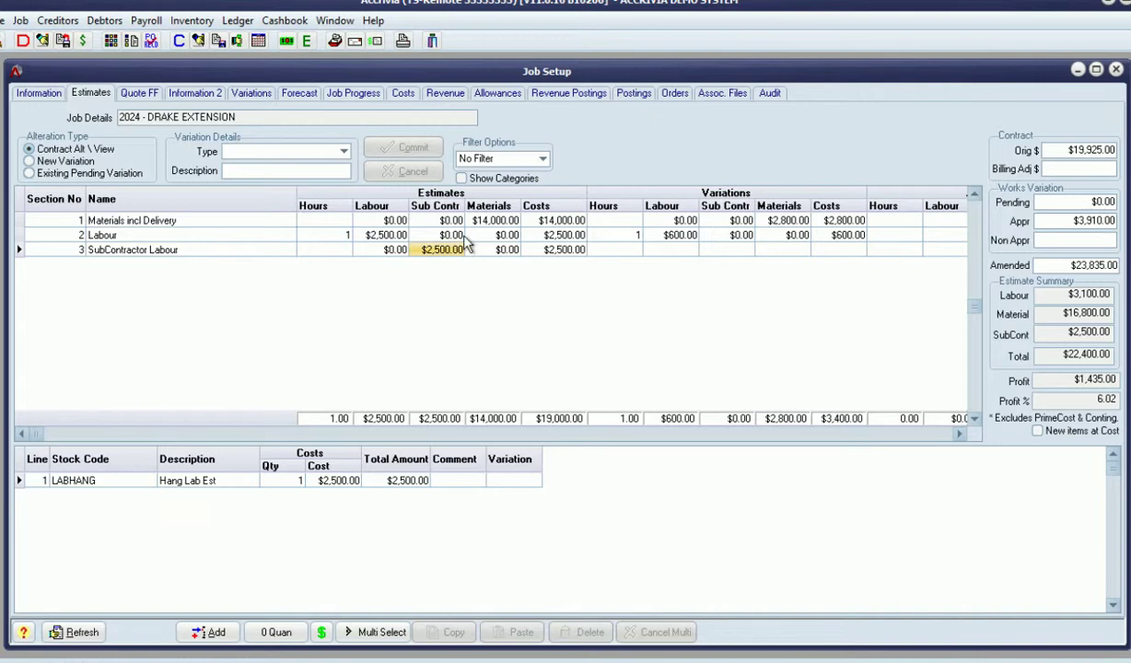
click(468, 221)
click(471, 238)
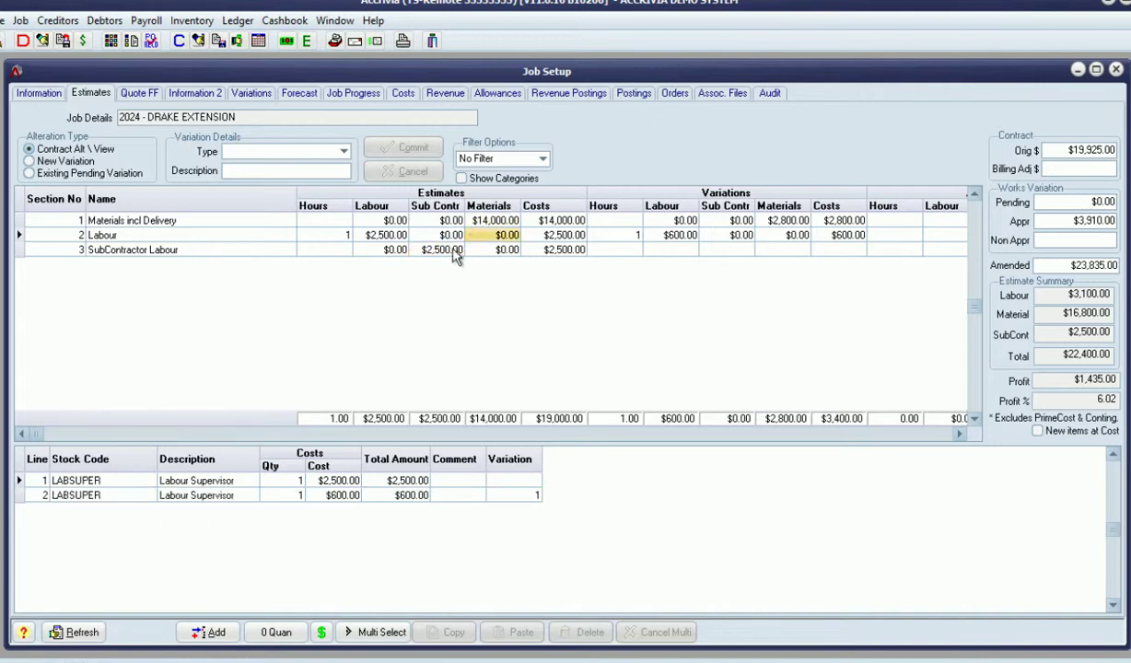
click(439, 250)
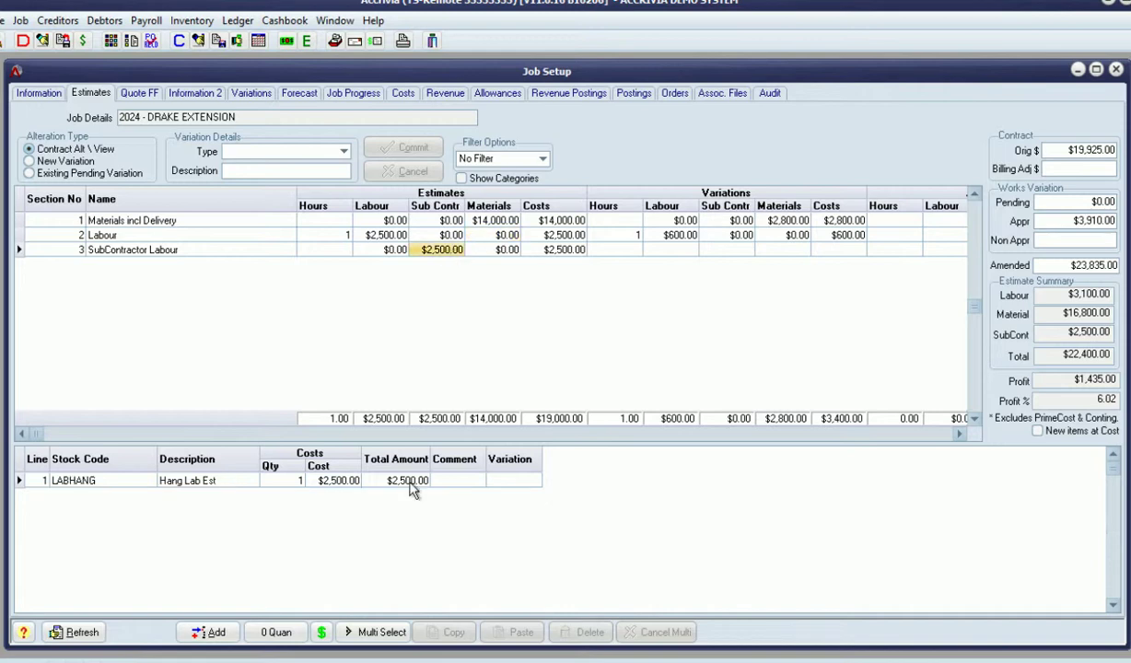
click(278, 480)
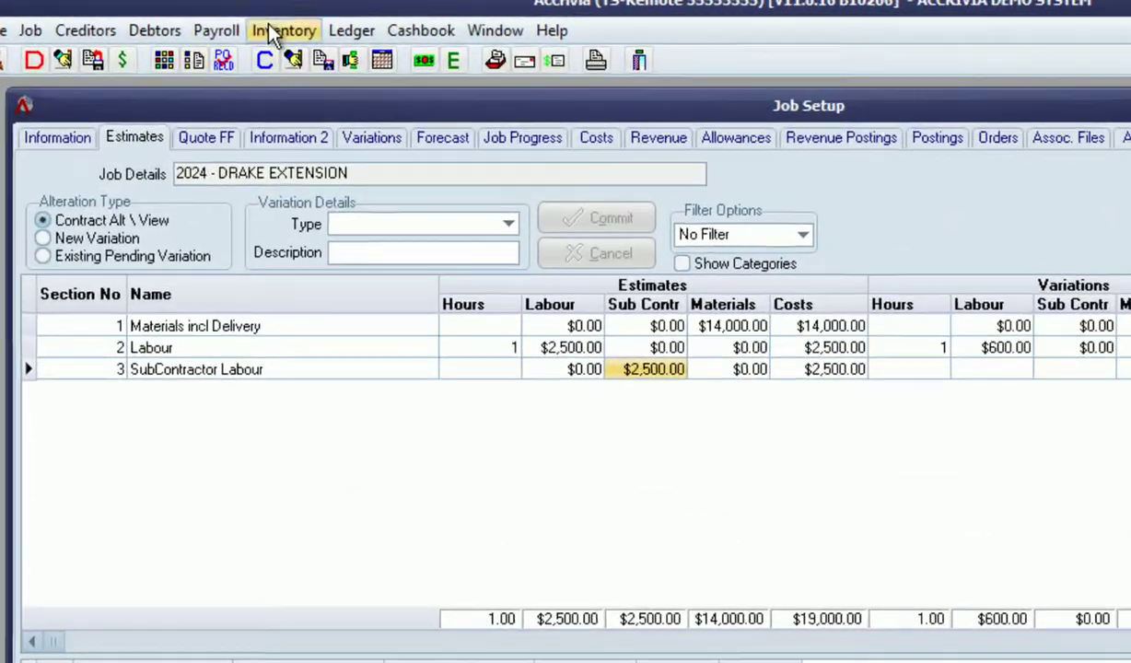
Step: Look up the ZSUBCONTR stock group in Stock Group Maintenance
click(191, 20)
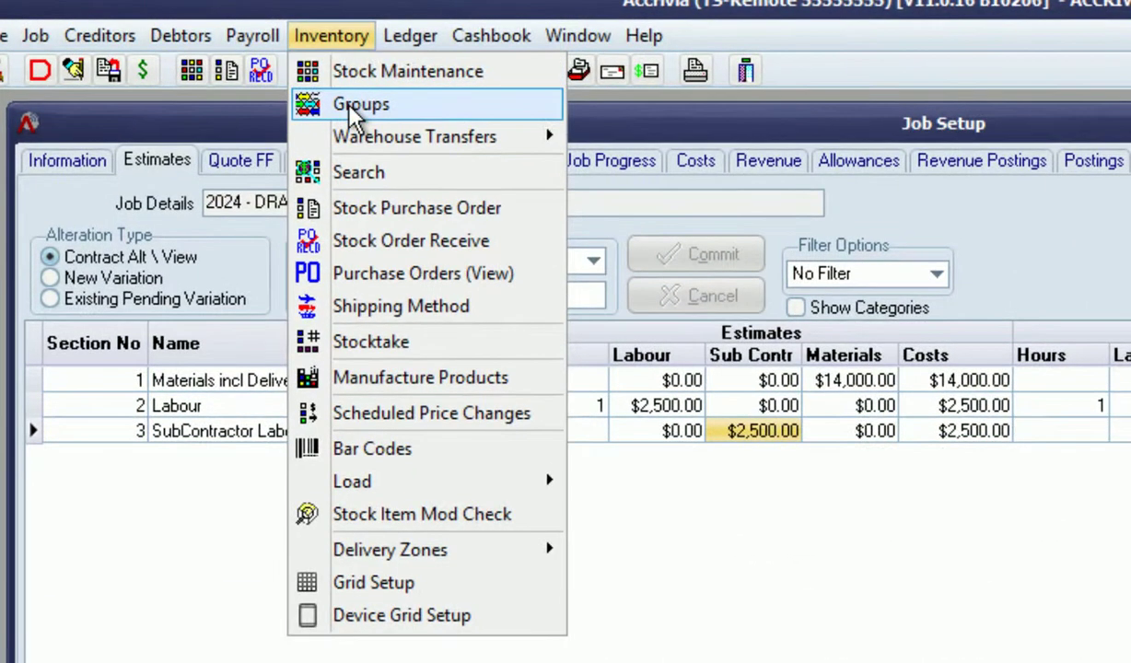
click(336, 100)
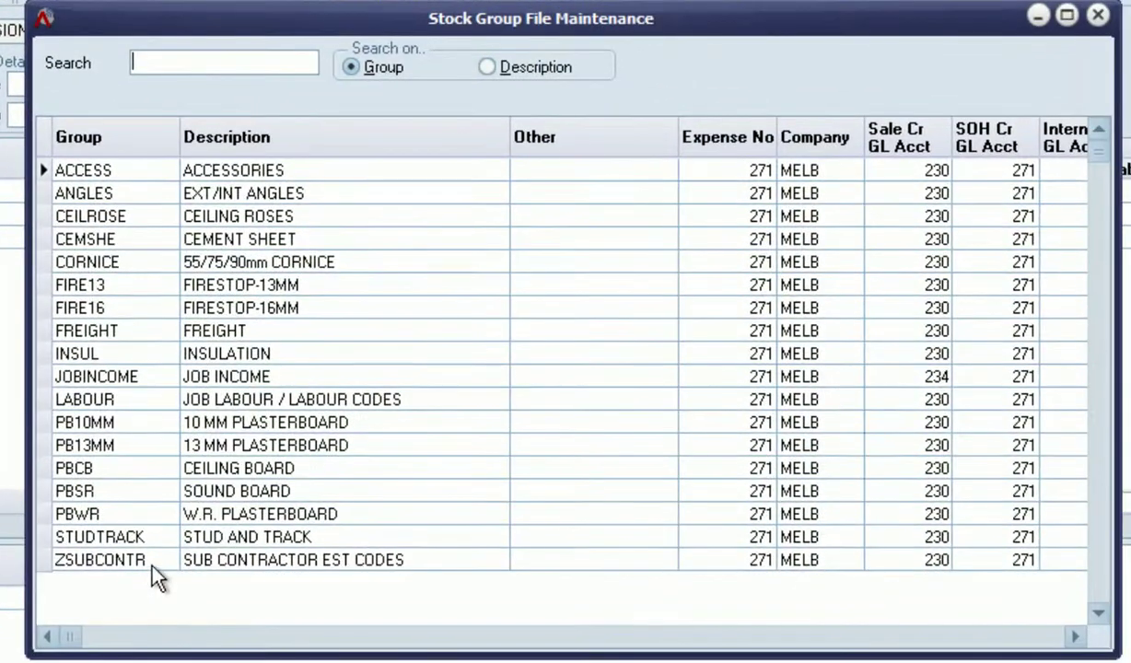
click(190, 583)
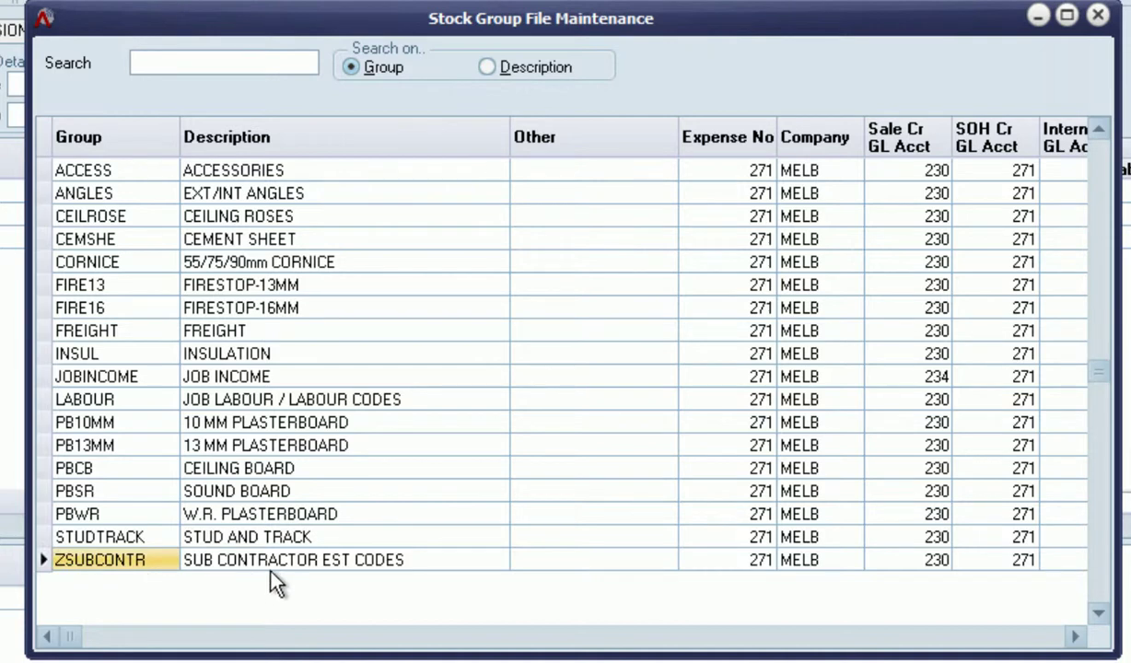
key(Tab)
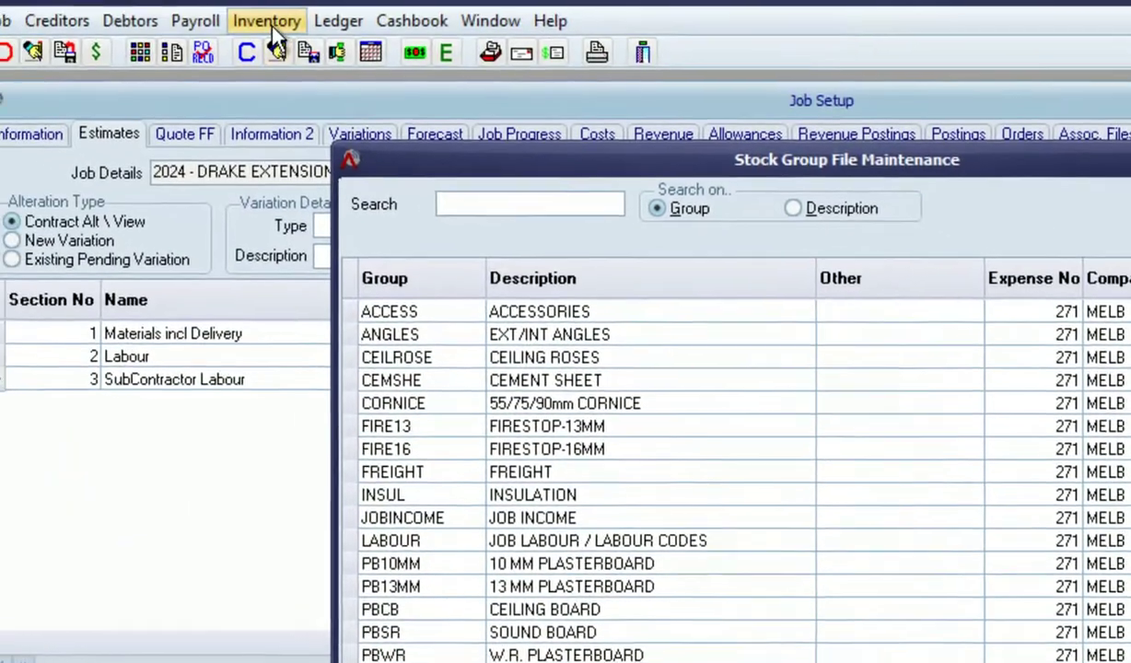
Step: List stock lines by stock group and review the ZSUBCONTR labour codes LABHANG, LABSTOP, LABHANGSTOP, LABCORN
click(269, 22)
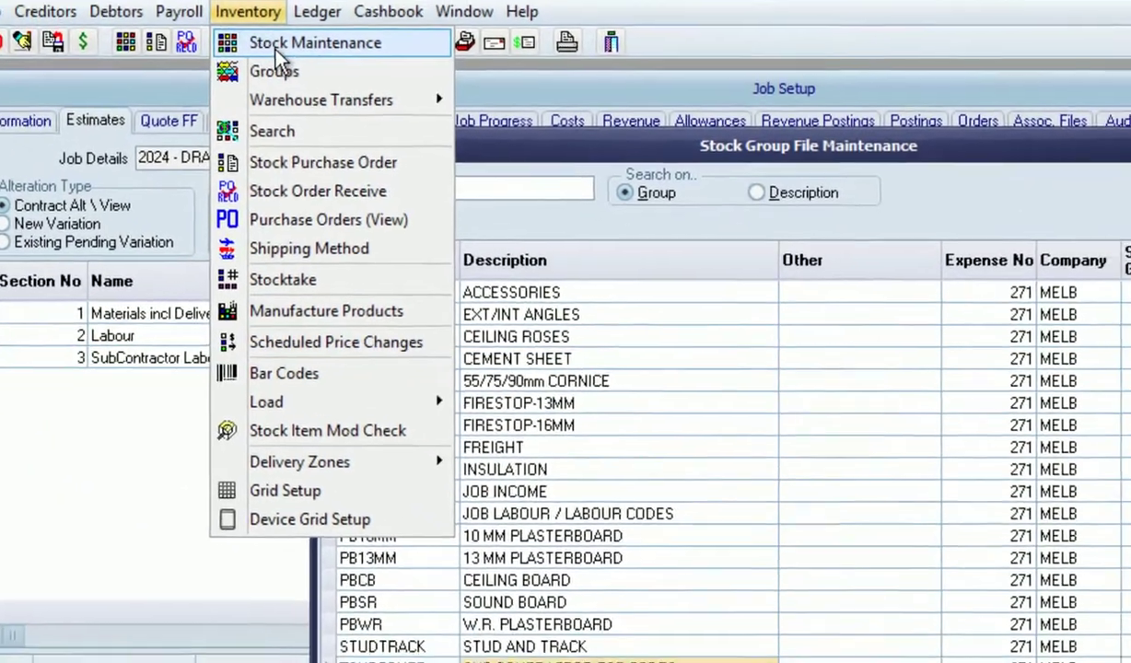
click(276, 54)
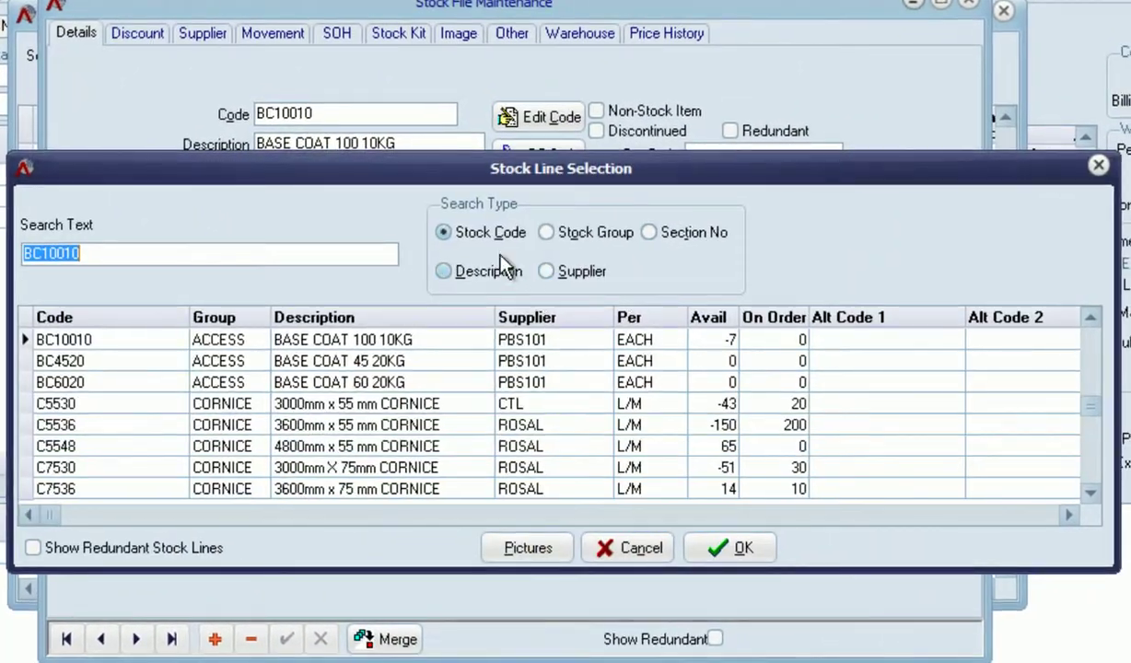
click(563, 235)
drag(1087, 413, 1091, 525)
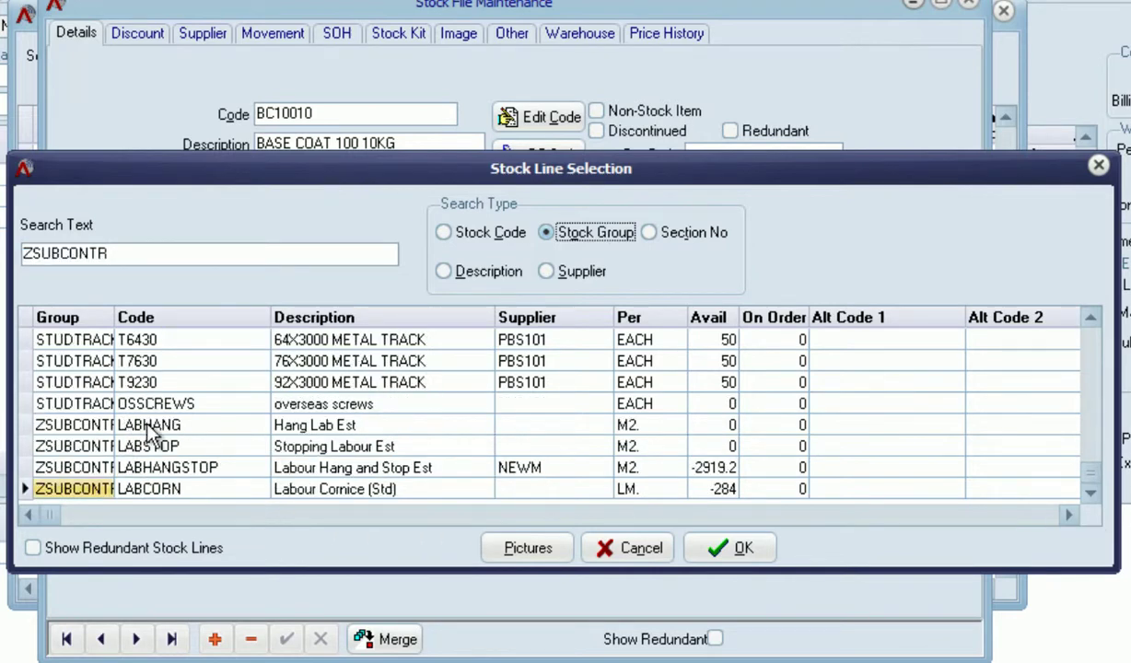
click(149, 425)
click(160, 446)
click(169, 467)
click(170, 491)
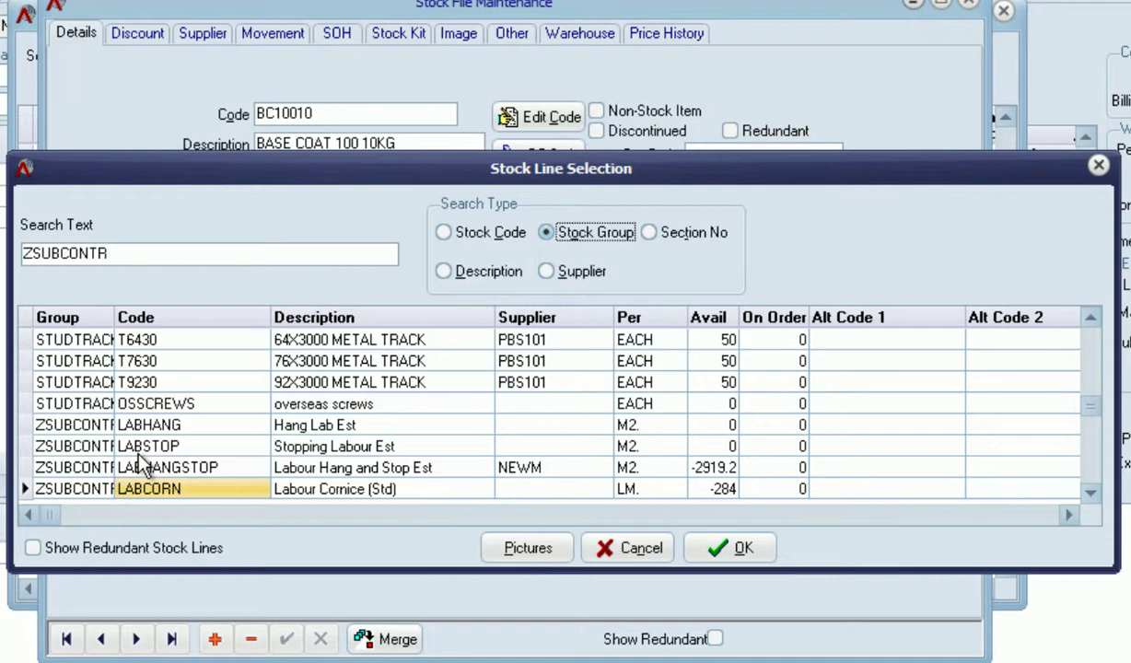
click(635, 553)
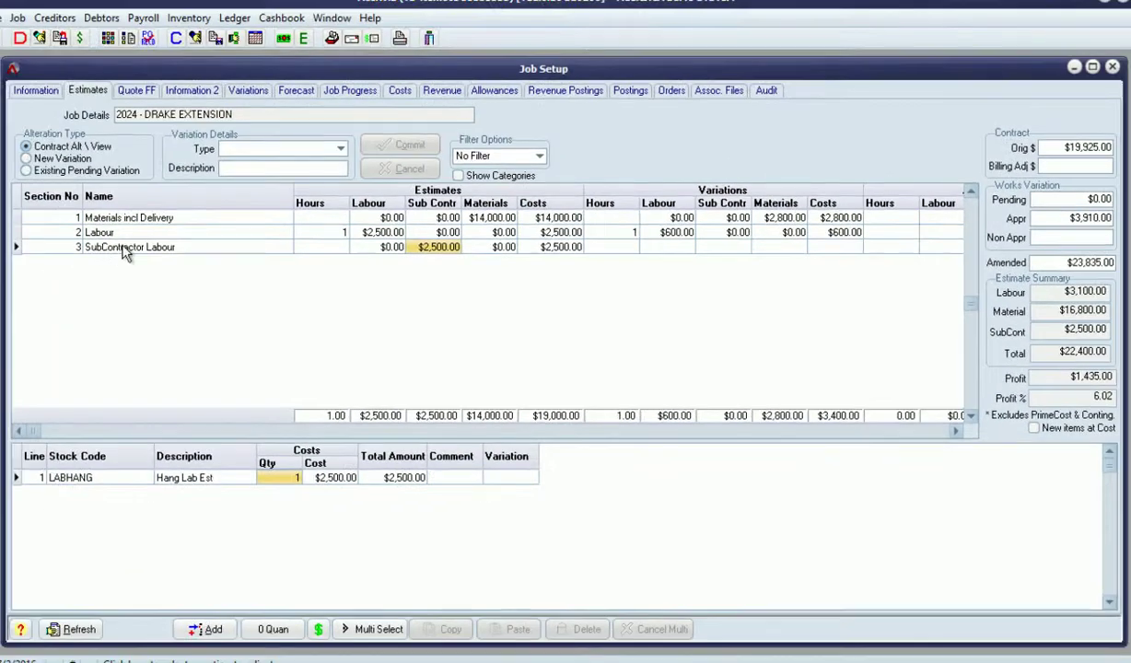
Step: Select the SubContractor Labour section on the job's estimates
click(125, 249)
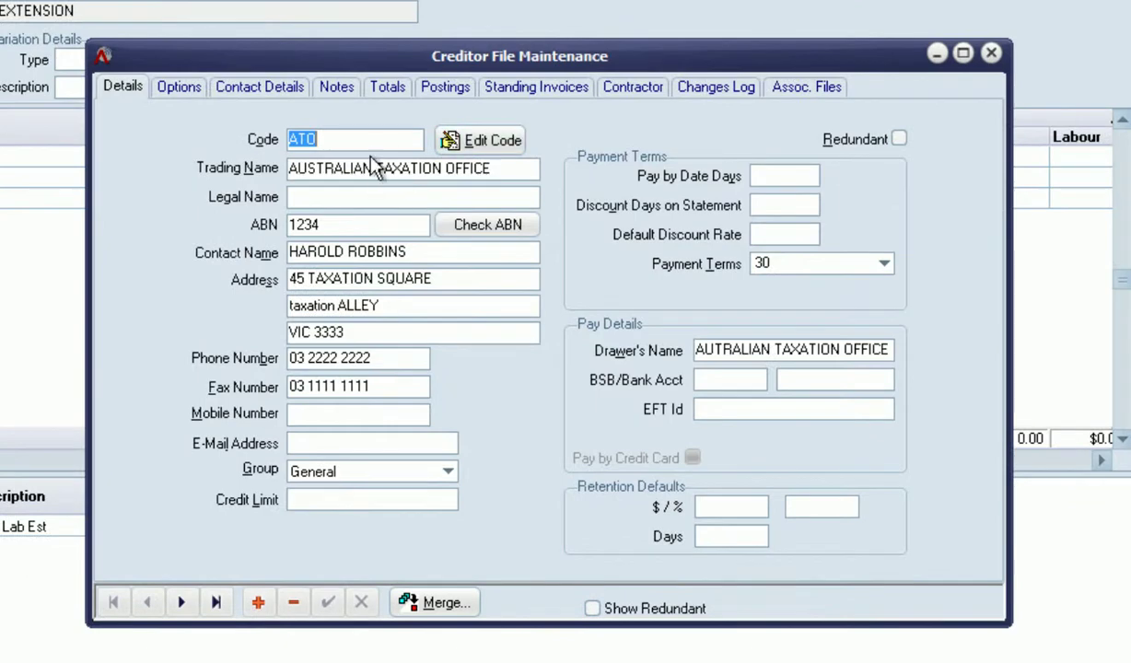
Step: Load creditor STOPNGO and view its Options page
double_click(368, 140)
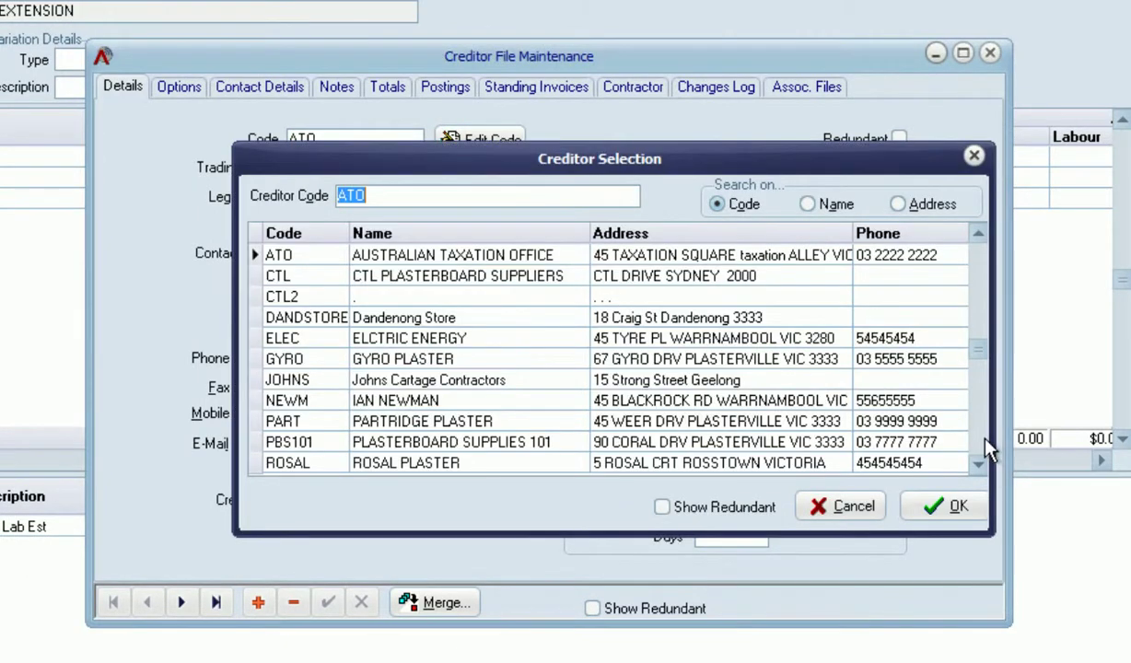
scroll(981, 447, down, 11)
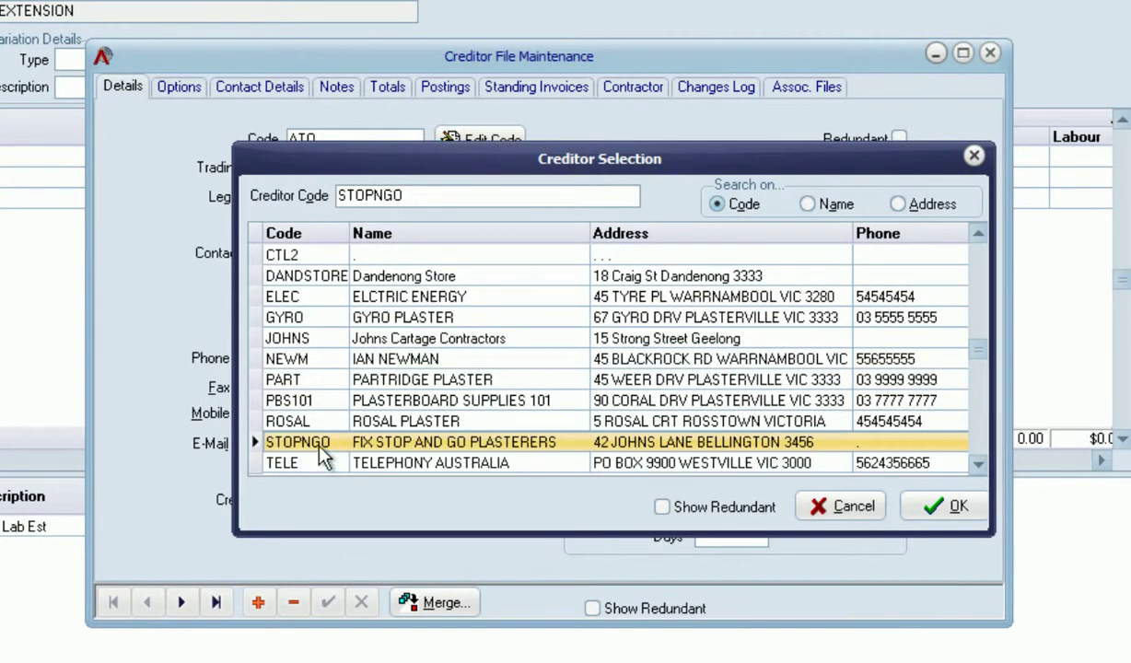
click(953, 507)
click(175, 88)
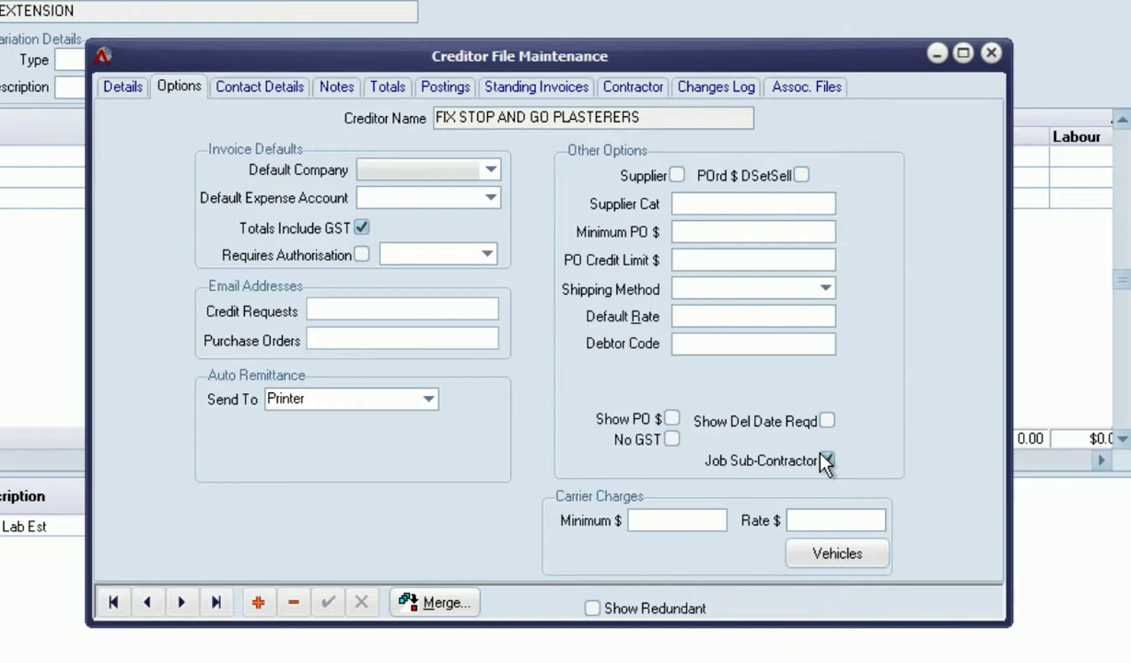
Step: Load creditor NEWM and check its PAYG tax details
double_click(477, 120)
click(364, 358)
click(943, 506)
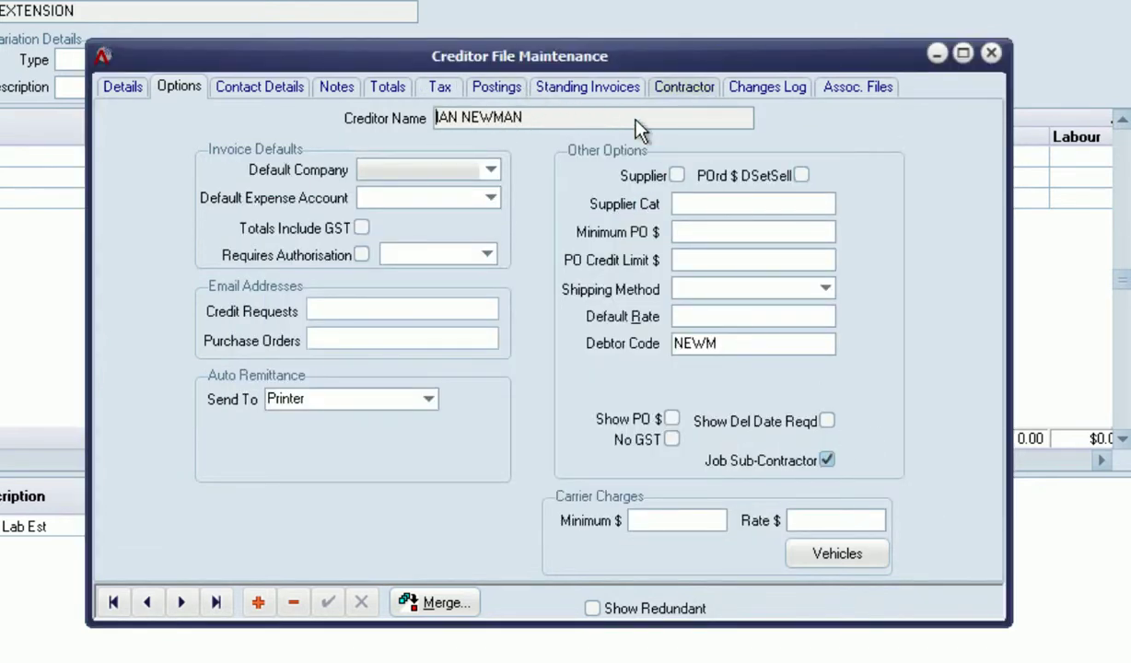
click(439, 90)
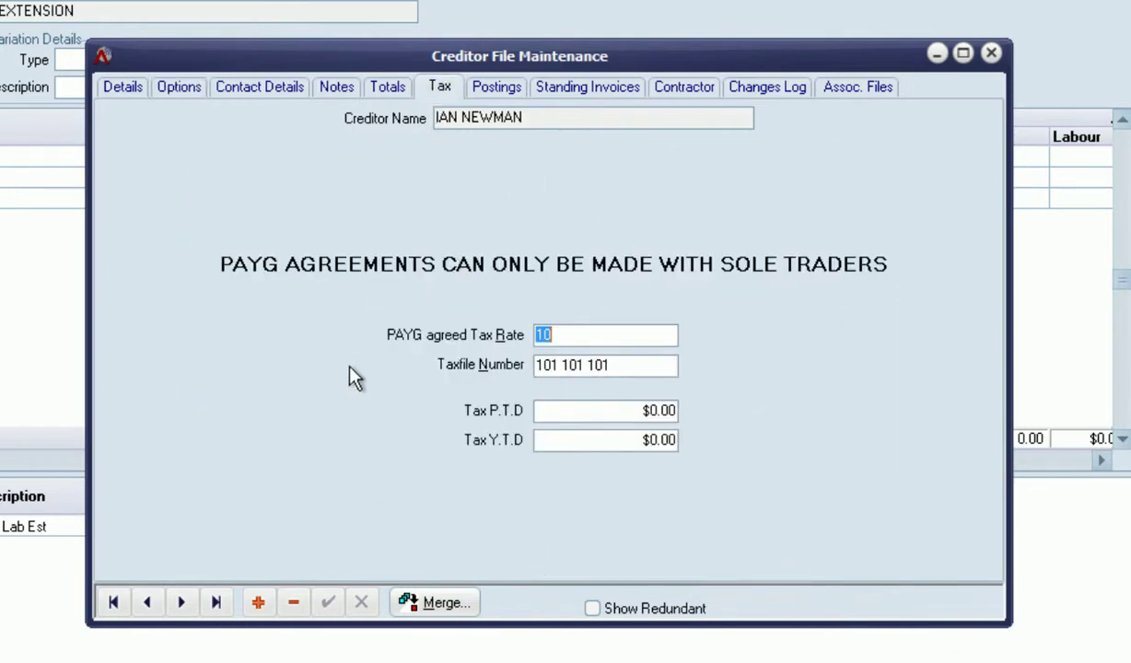
click(123, 86)
Step: Reload STOPNGO and confirm it is flagged as a Job Sub-Contractor
double_click(392, 142)
text(TELE)
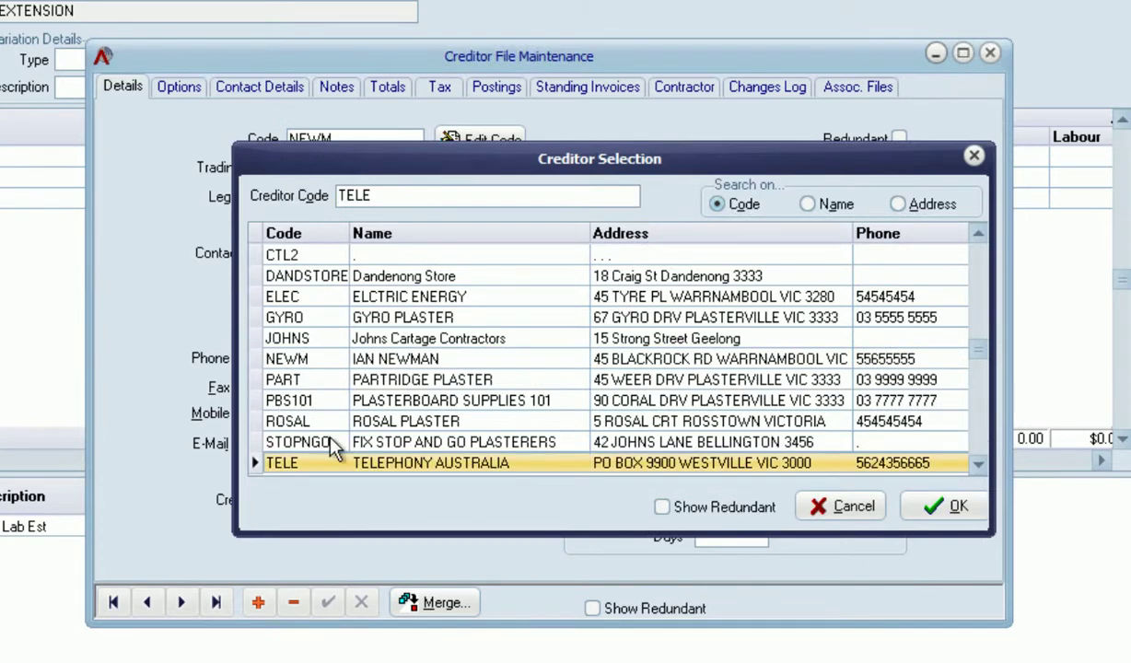
click(317, 442)
click(939, 503)
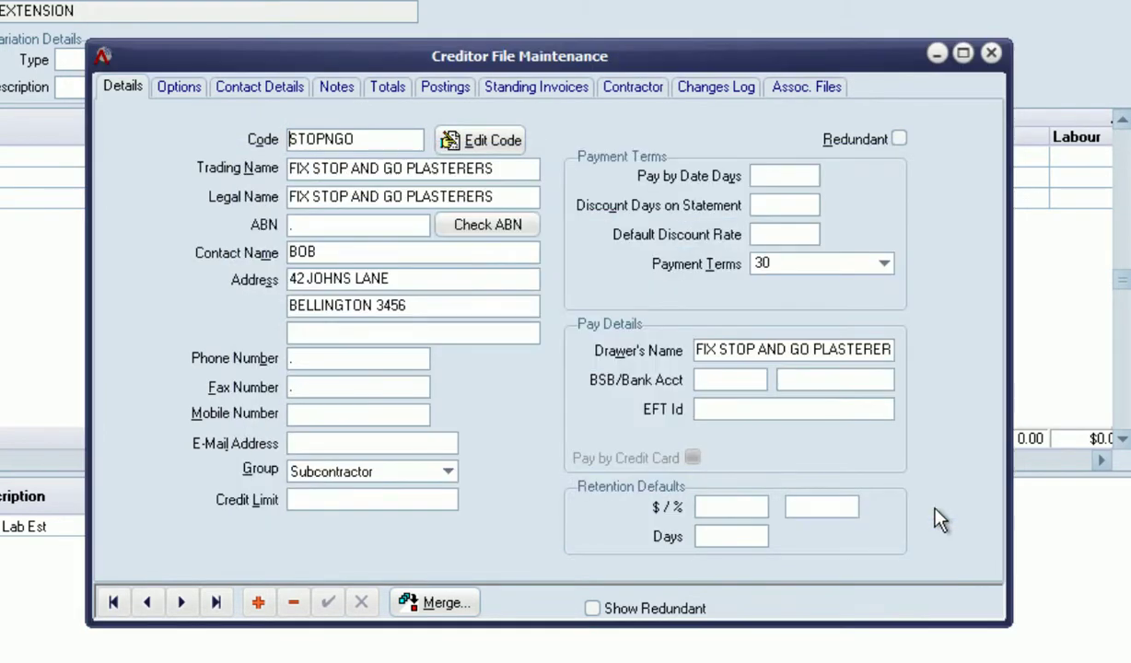
click(170, 87)
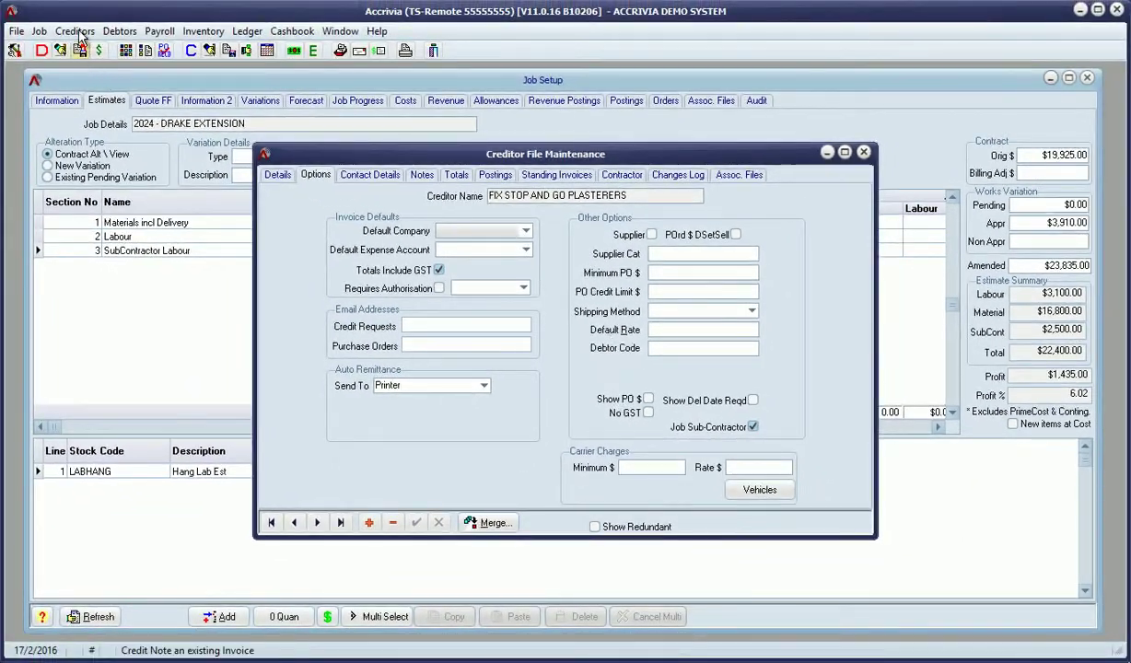
click(50, 15)
Step: Draft a STOPNGO invoice line with account 270 Purchases - JOBS and job 2022, then cancel unposted
click(92, 71)
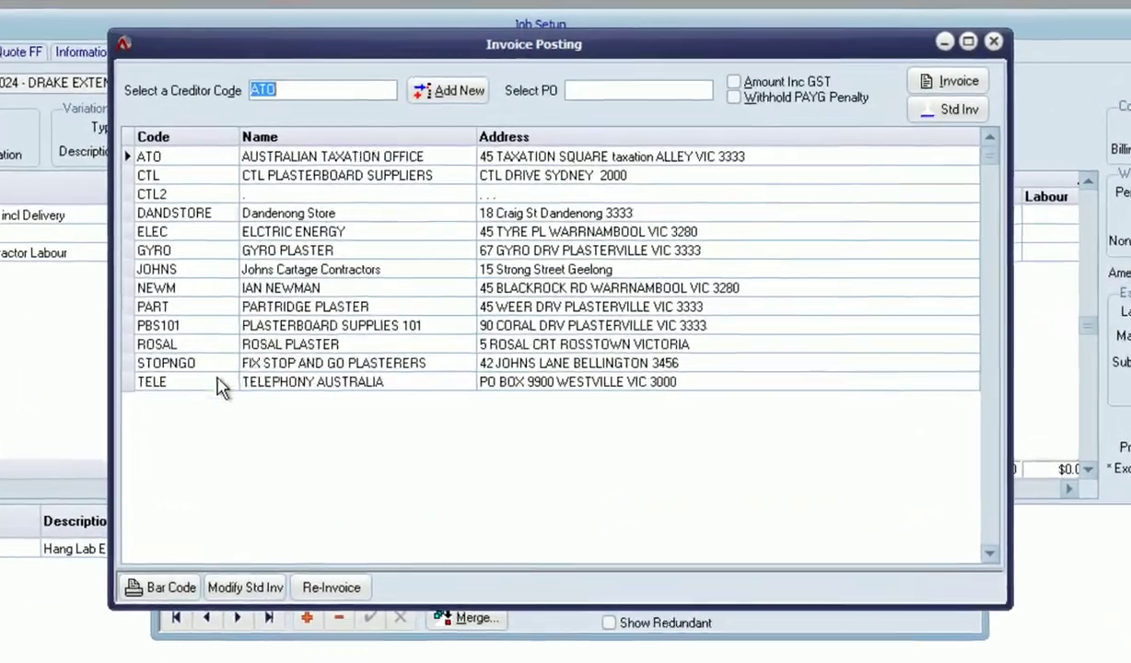
double_click(241, 352)
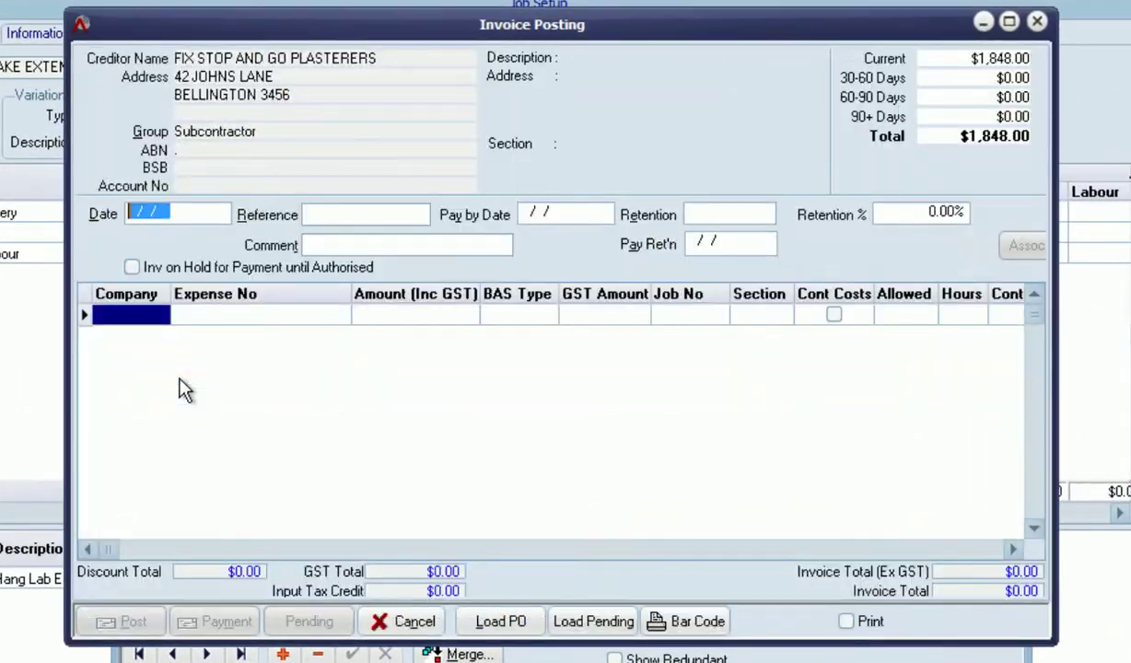
click(686, 319)
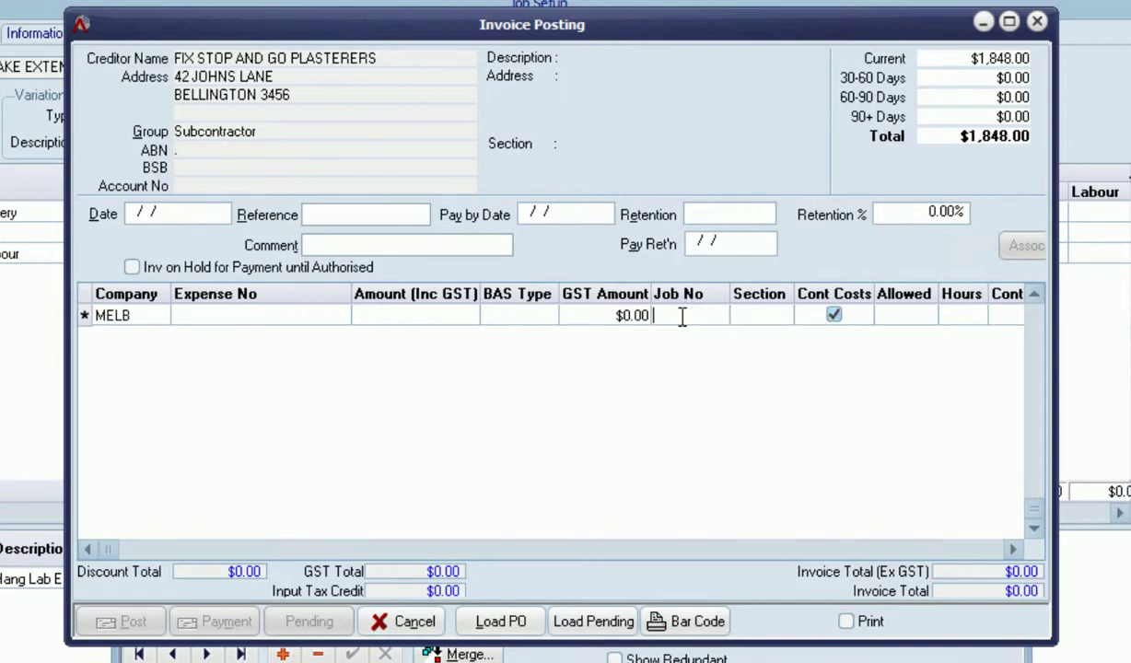
click(330, 332)
click(339, 321)
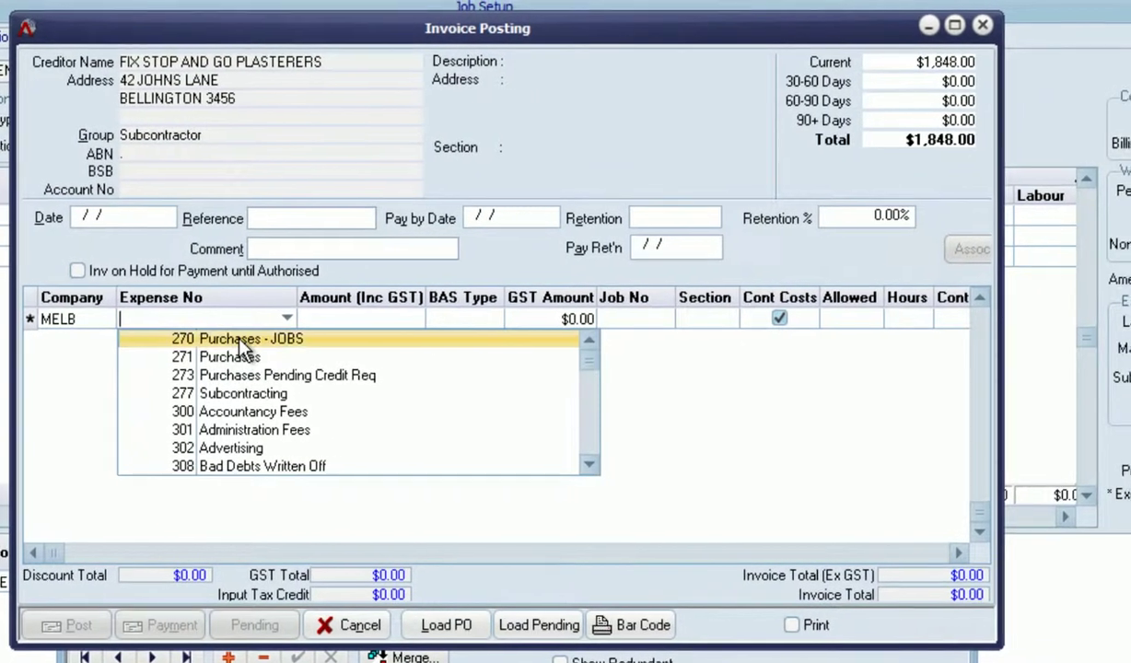
click(276, 333)
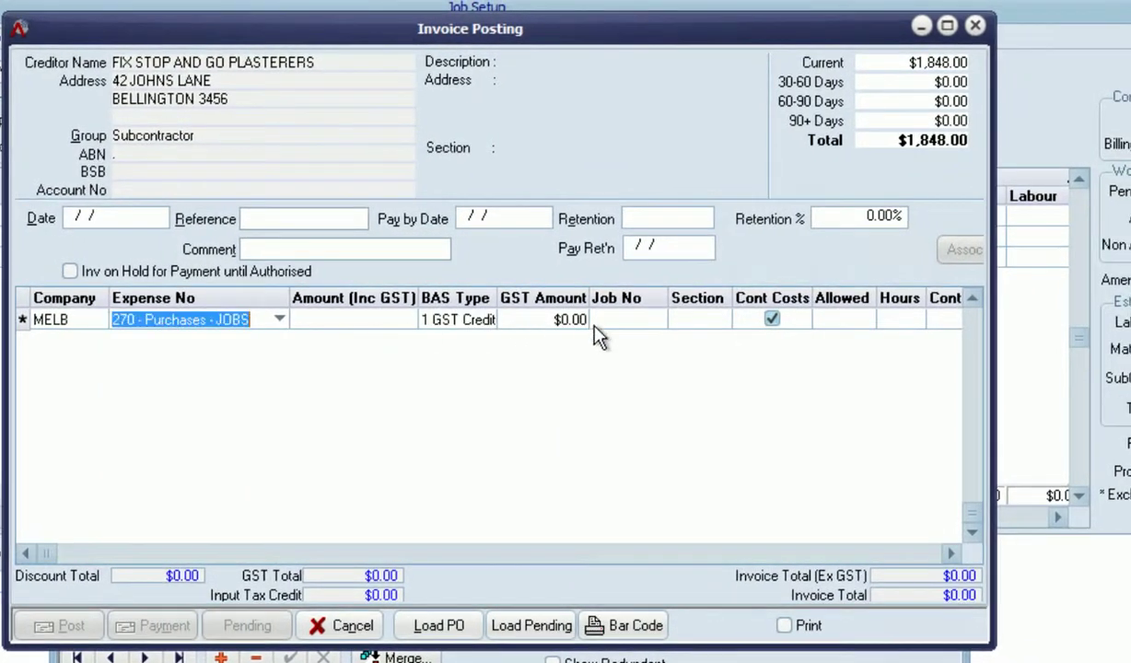
double_click(626, 324)
text(2022)
key(Return)
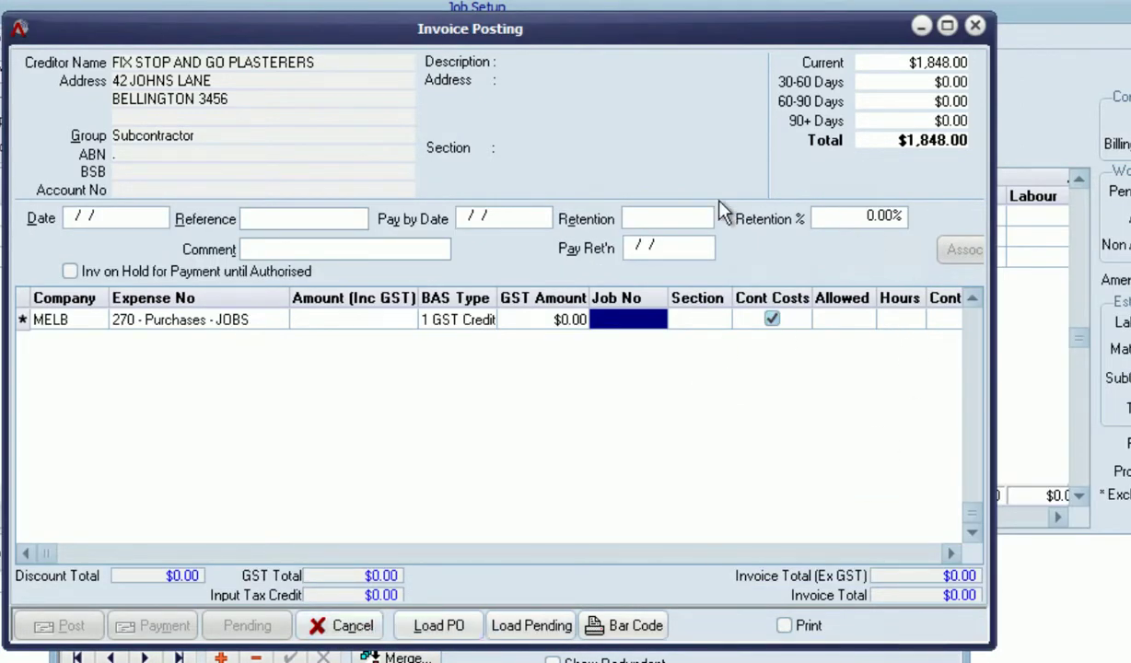
click(364, 625)
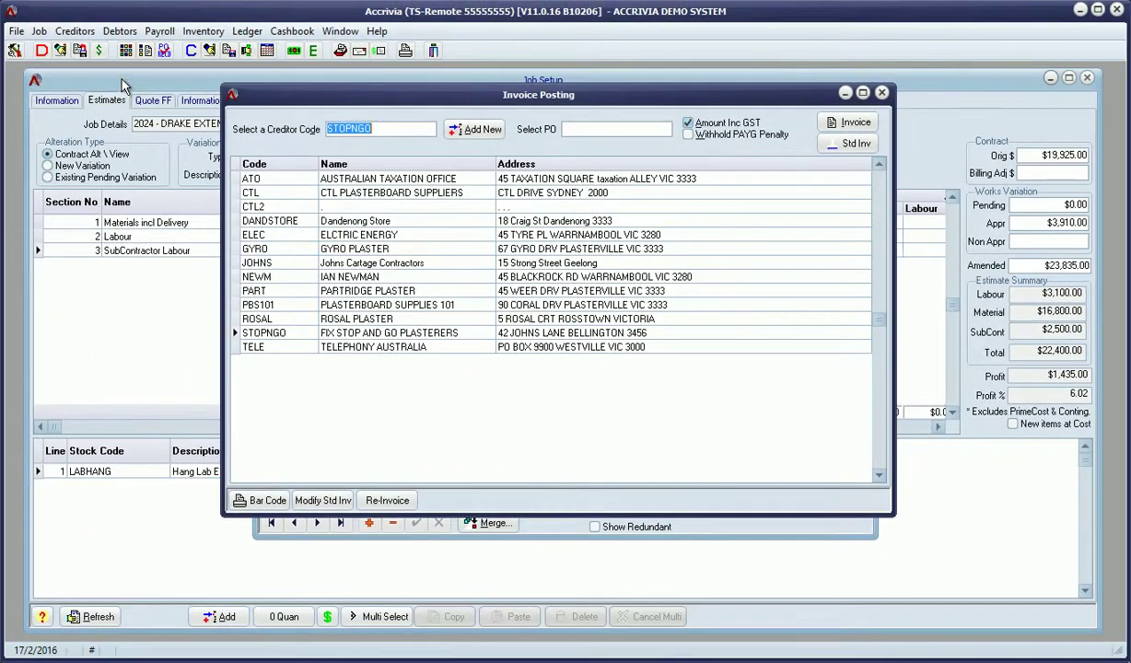
key(Escape)
Step: Review the sections' actuals-to-date cost lines, then return to the job's Information page
click(822, 250)
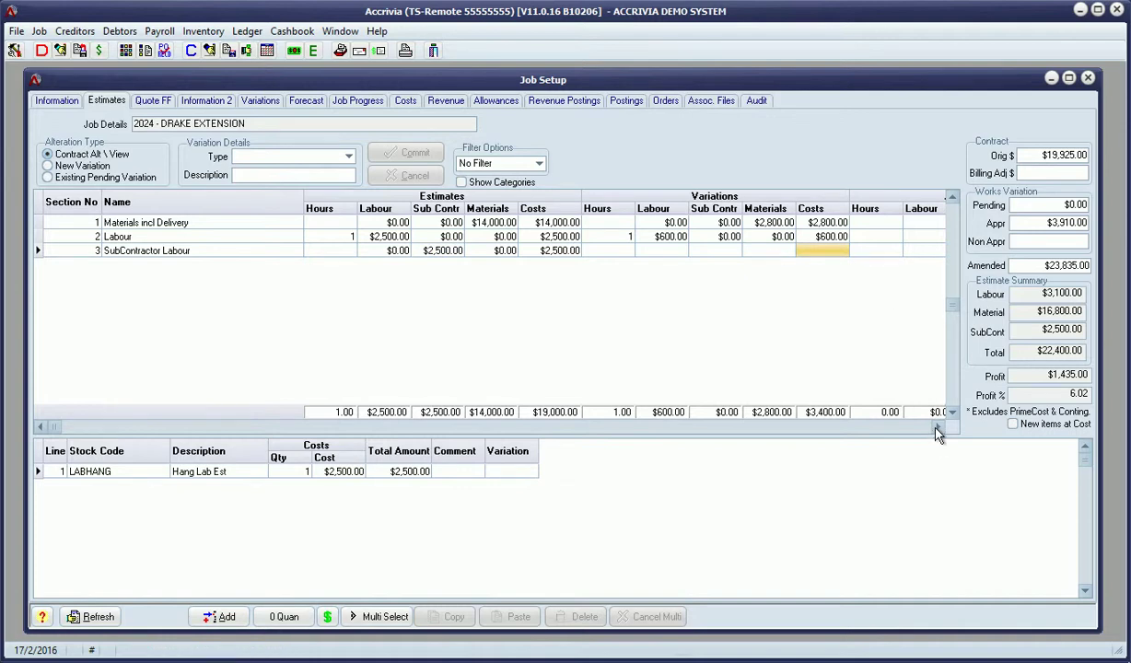
click(937, 428)
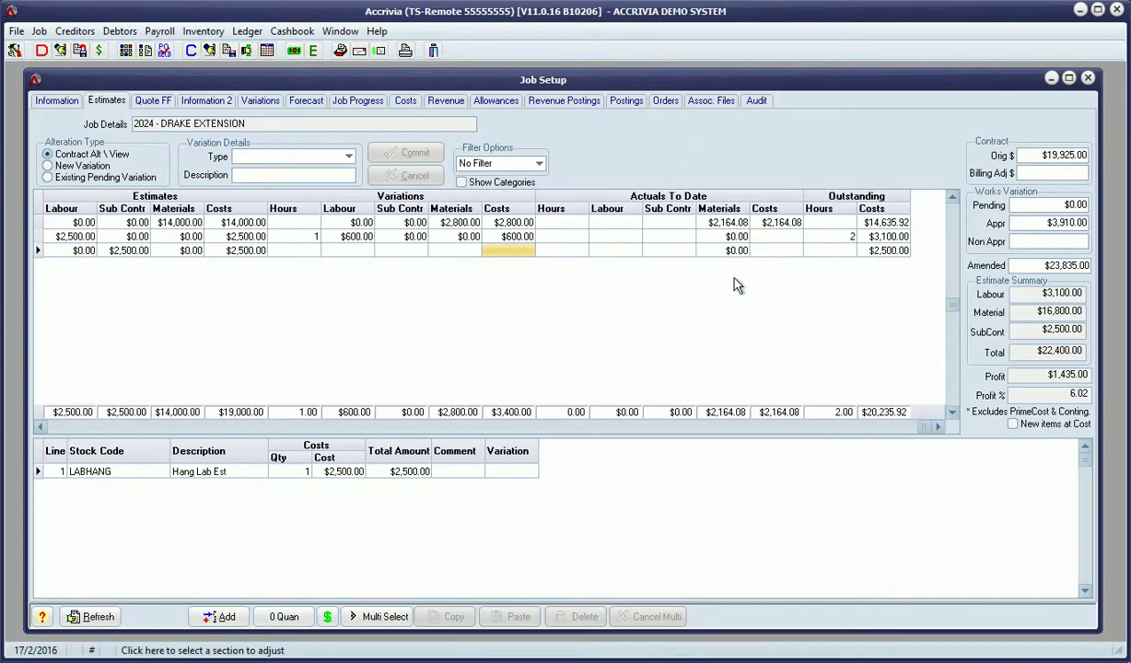
click(680, 222)
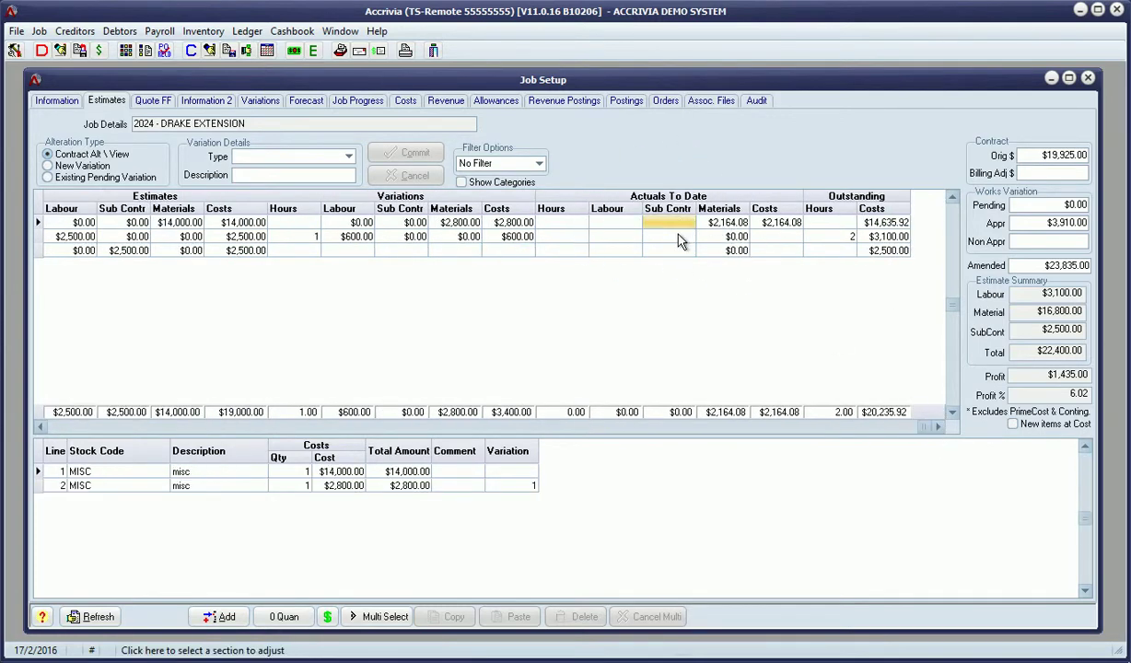
click(680, 238)
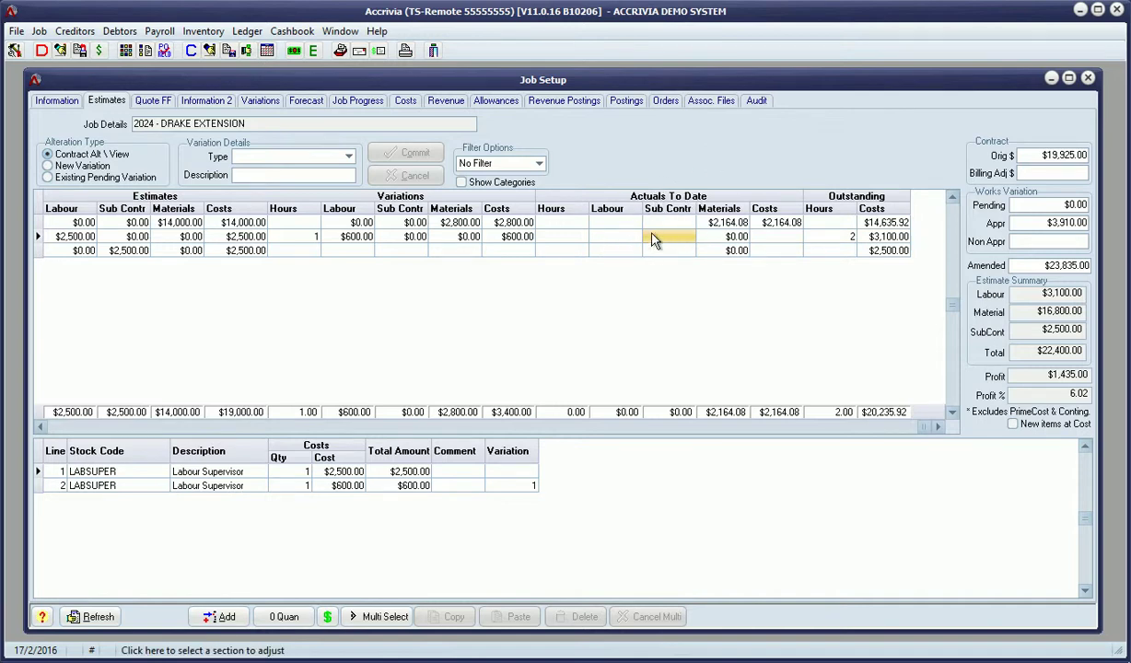
click(70, 427)
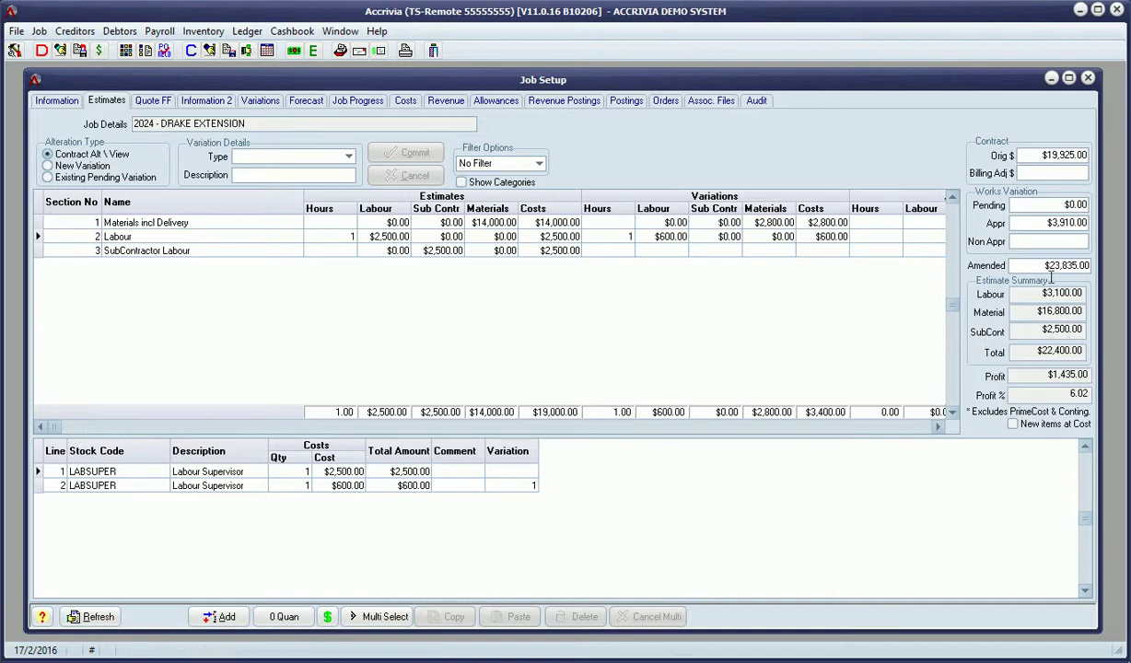
click(52, 104)
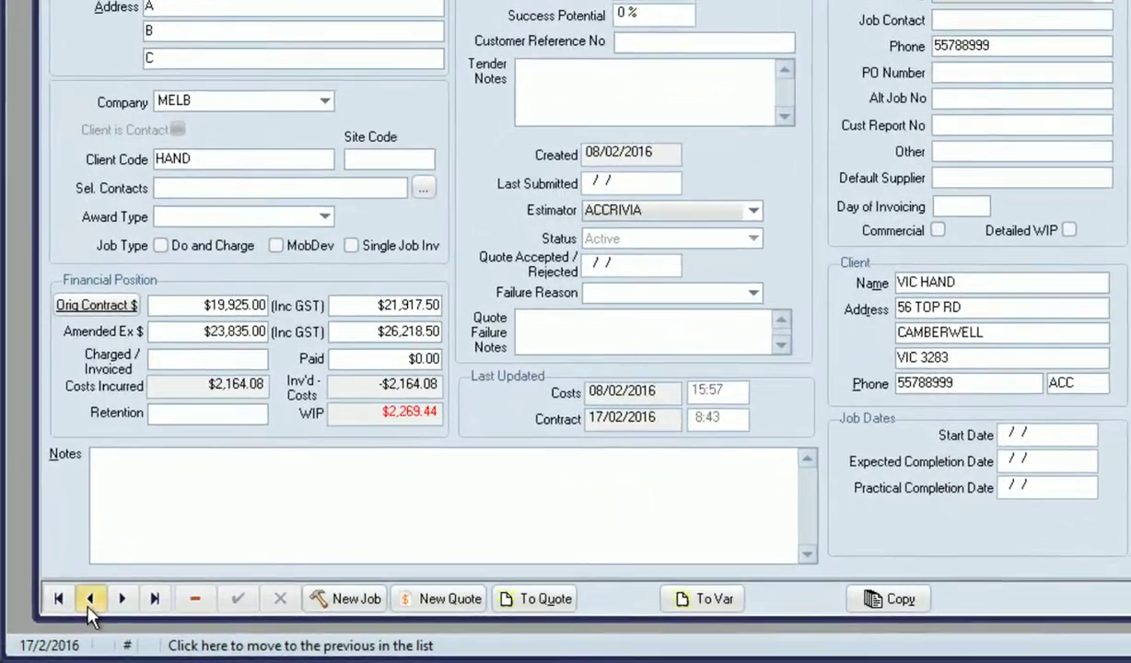
Step: Step back to an earlier job and open its original contract's Job Markup details
click(65, 618)
click(101, 593)
click(116, 263)
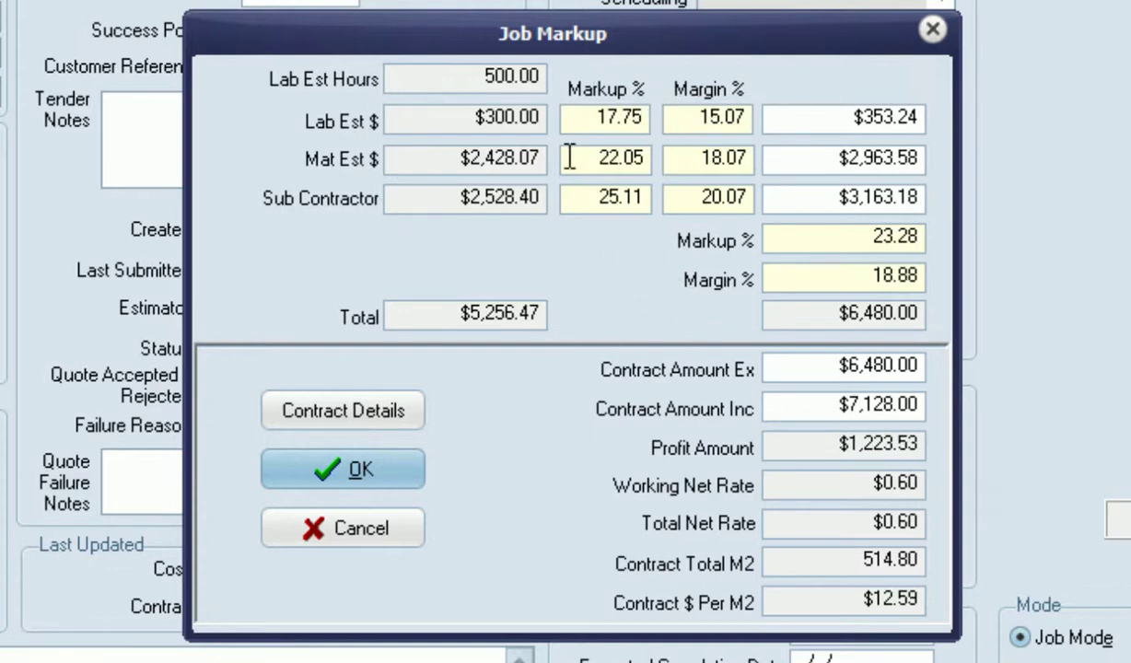
Step: Set the labour margin to 15, materials markup to 22 and subcontractor markup to 24 percent
click(679, 115)
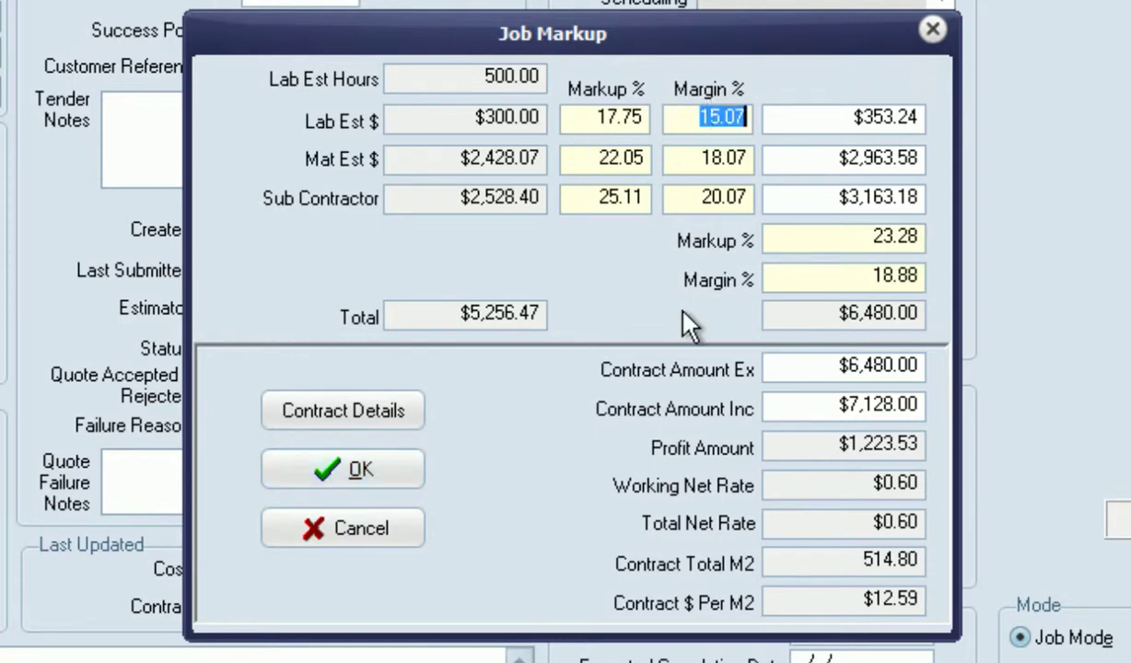
text(15)
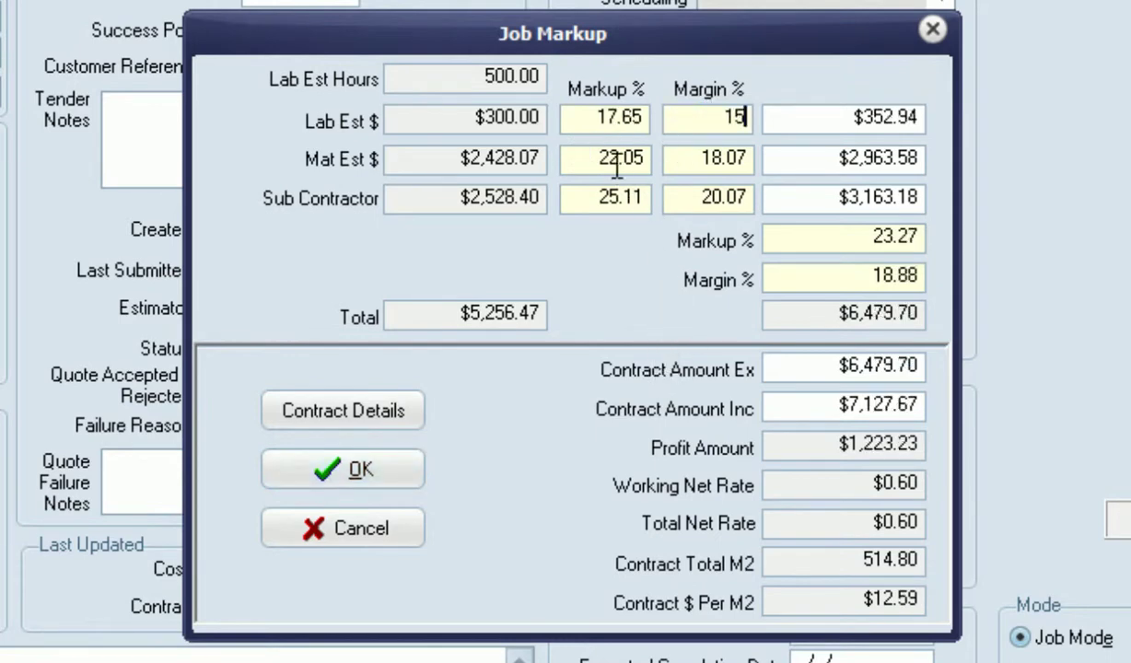
click(618, 156)
text(22)
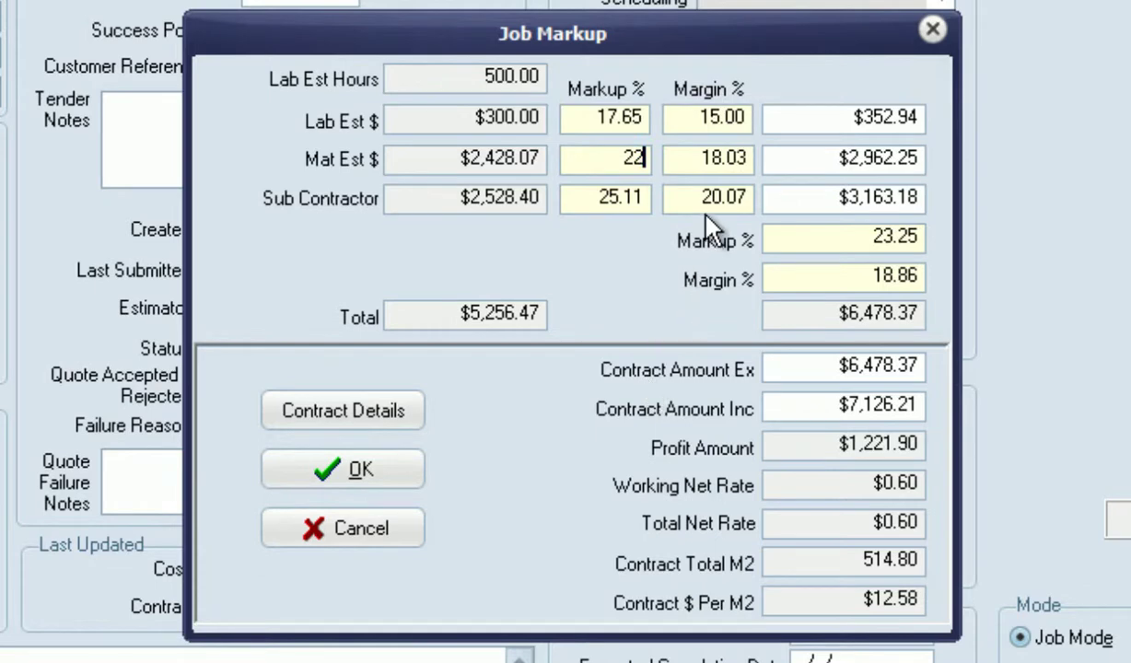
click(608, 199)
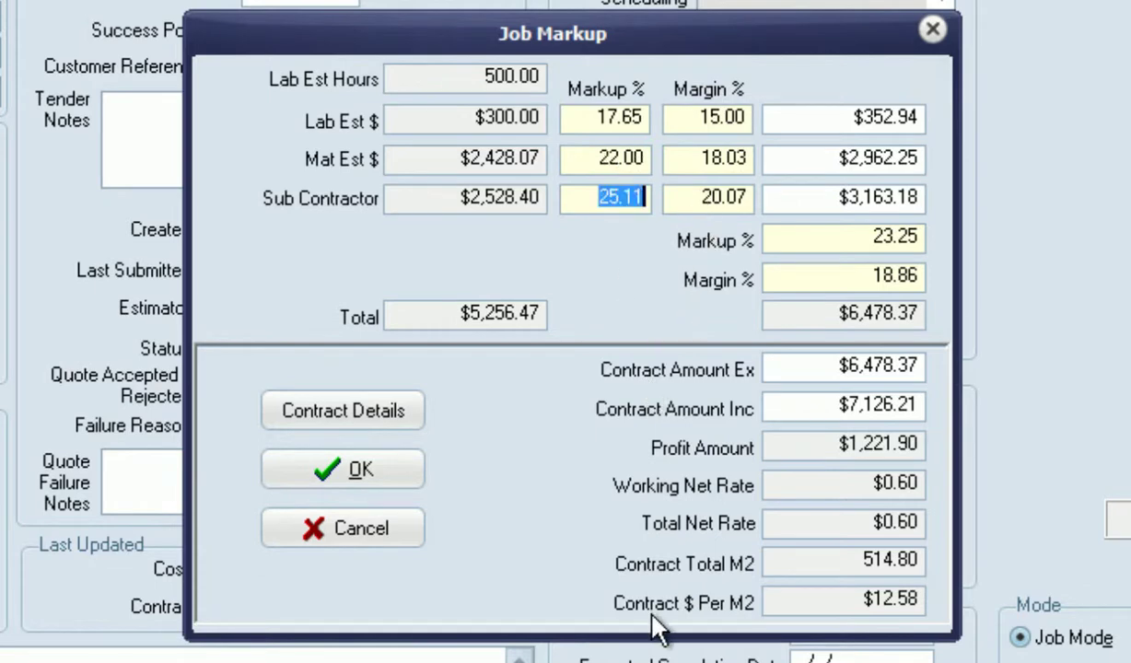
text(24)
click(712, 198)
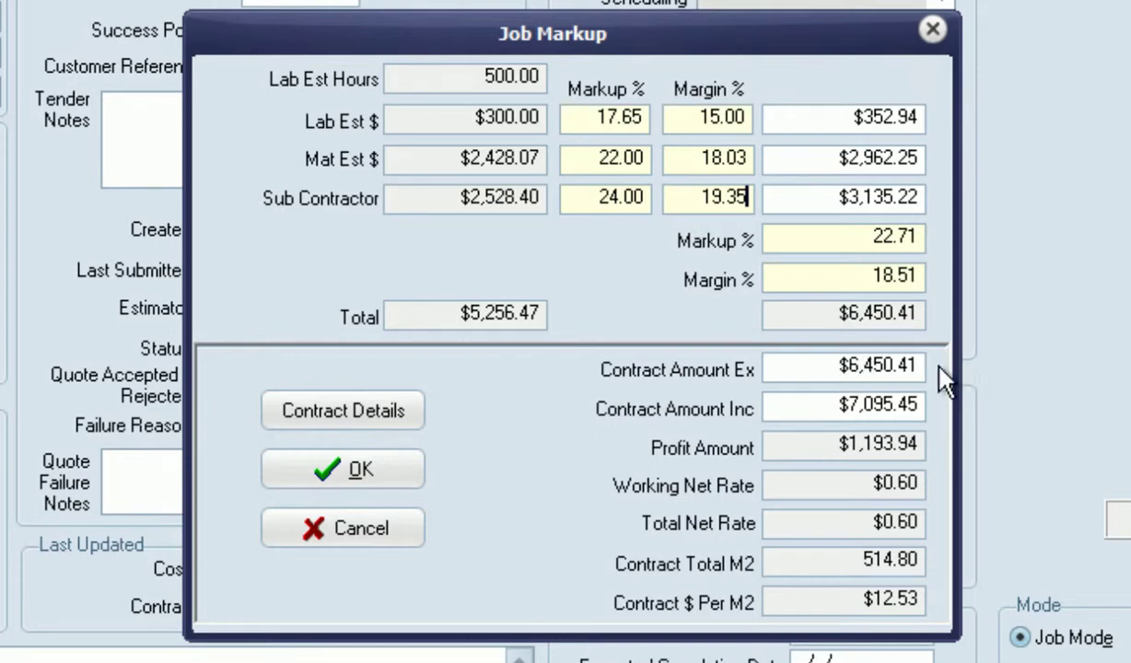
Step: Re-enter the contract amount ex GST as $6,480, rebalancing markups to 18.19, 22.56 and 24.57 percent
click(861, 371)
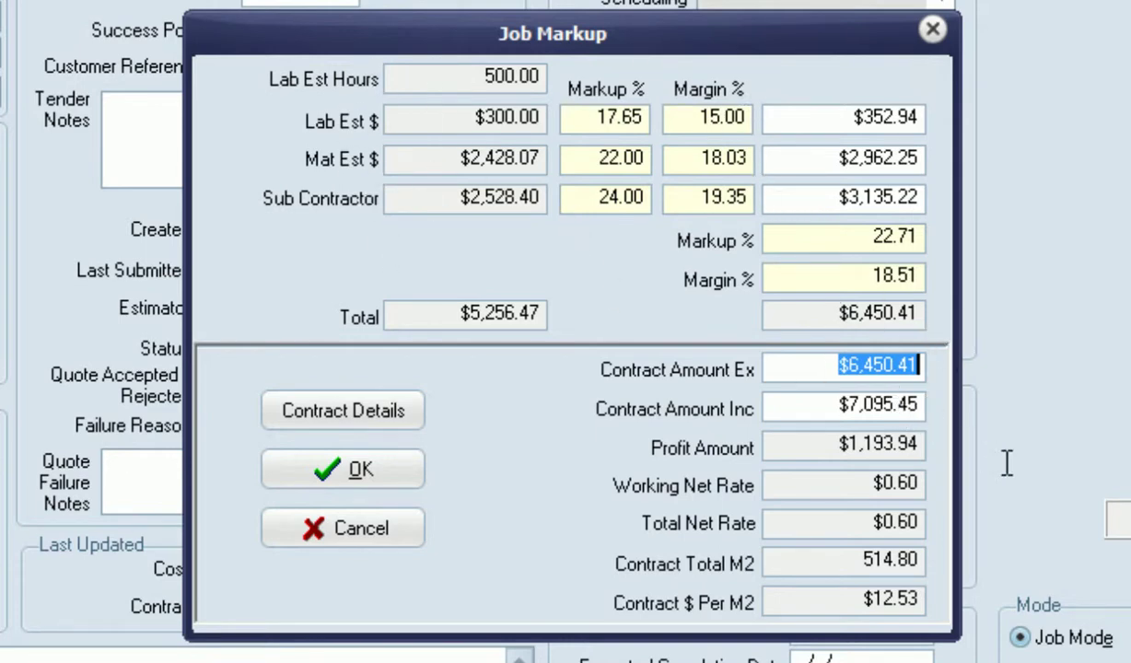
text(6480)
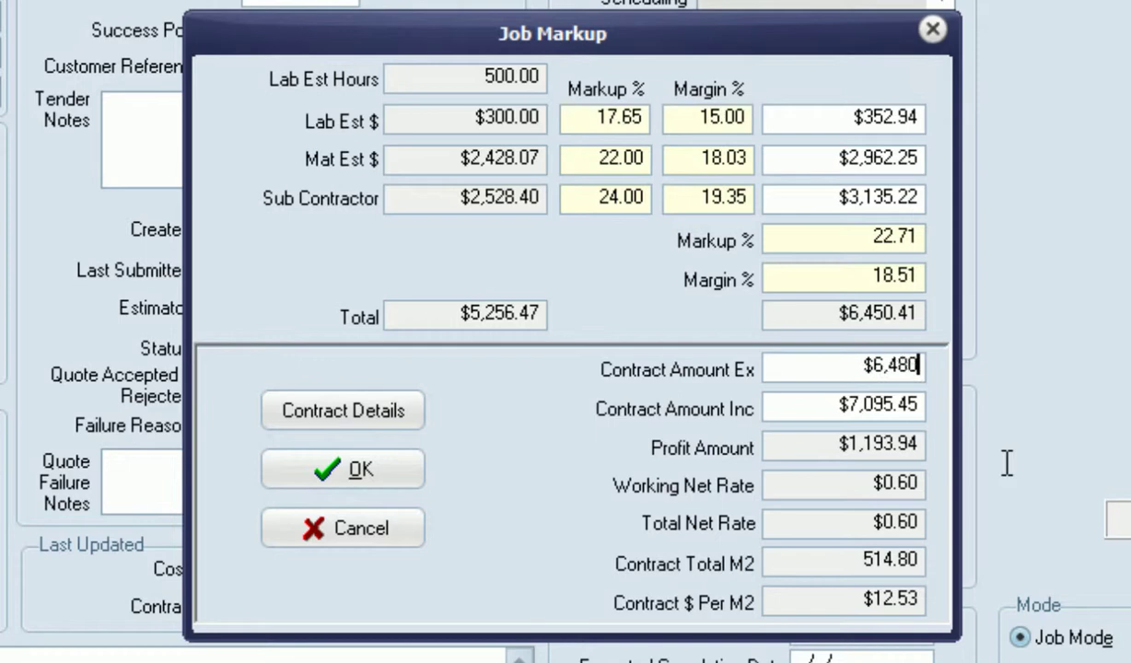
key(Tab)
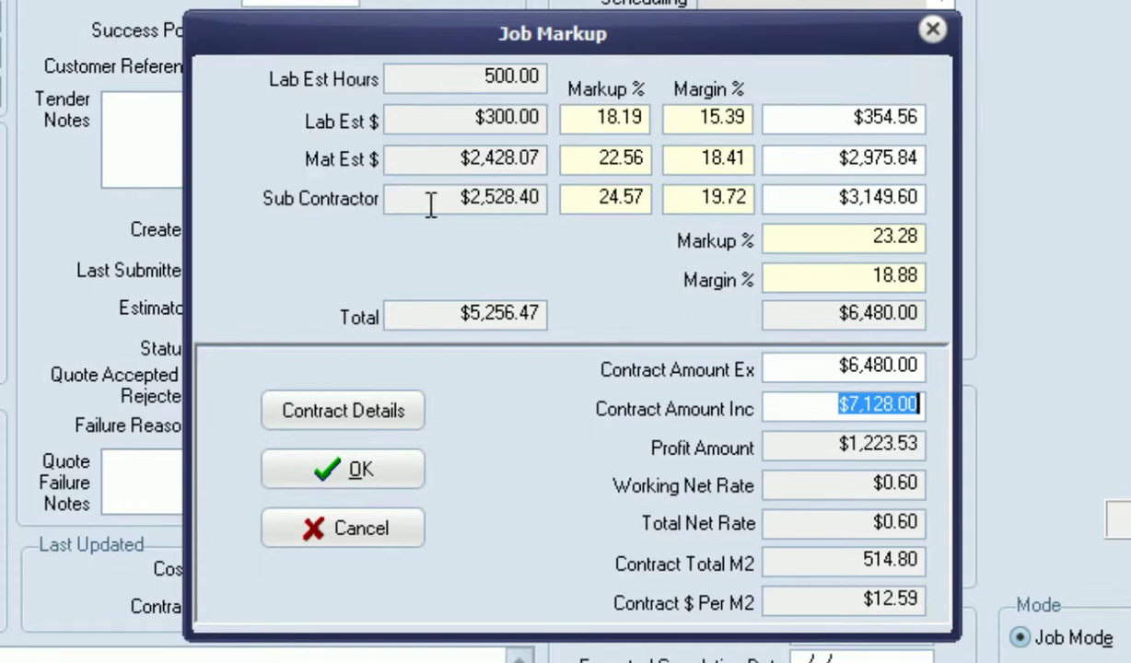
Step: Review the contract revenue detail lines, then accept the Job Markup changes
click(395, 416)
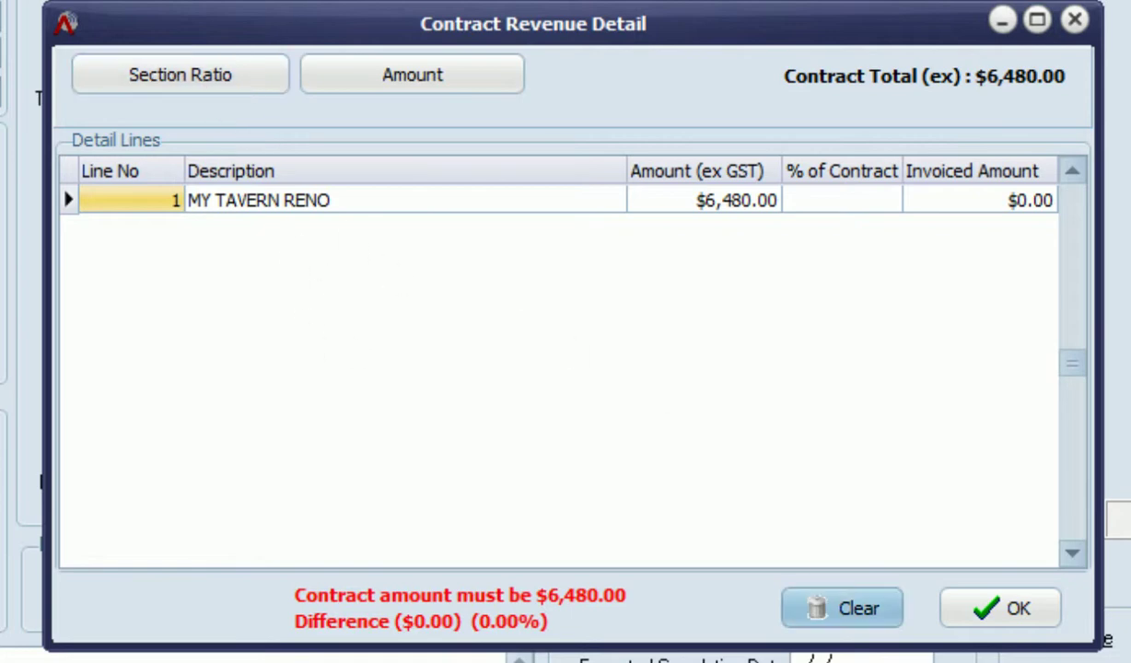
click(1019, 614)
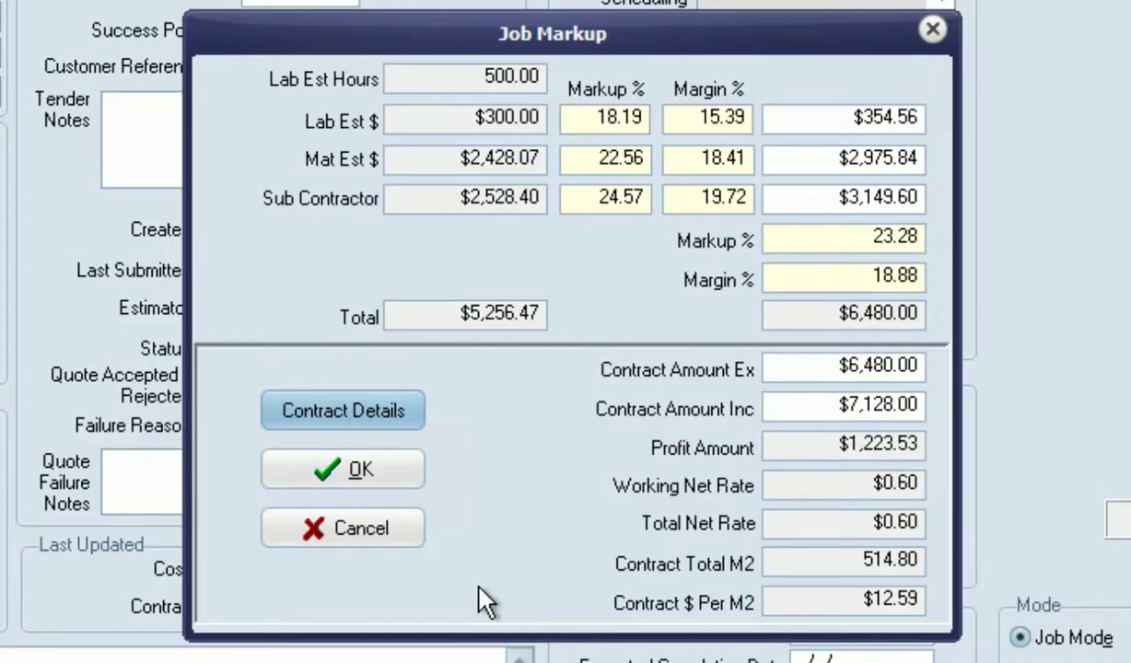
click(383, 477)
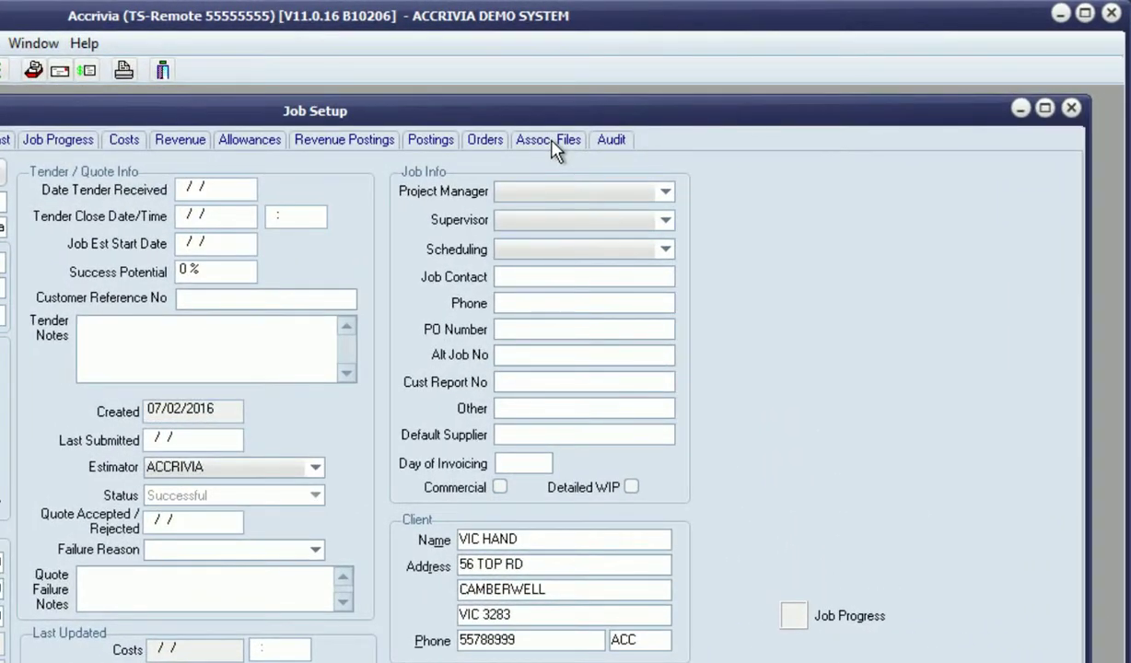
Step: In the job's associated files, create an Estimate Plans subfolder under 2022
click(552, 141)
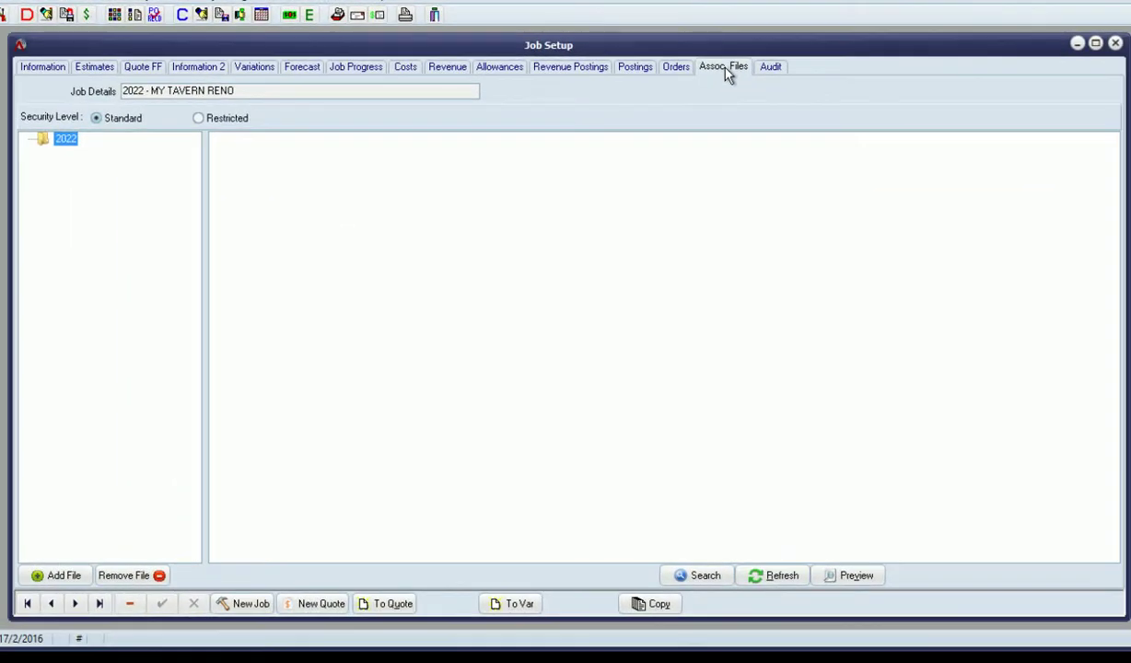
right_click(64, 143)
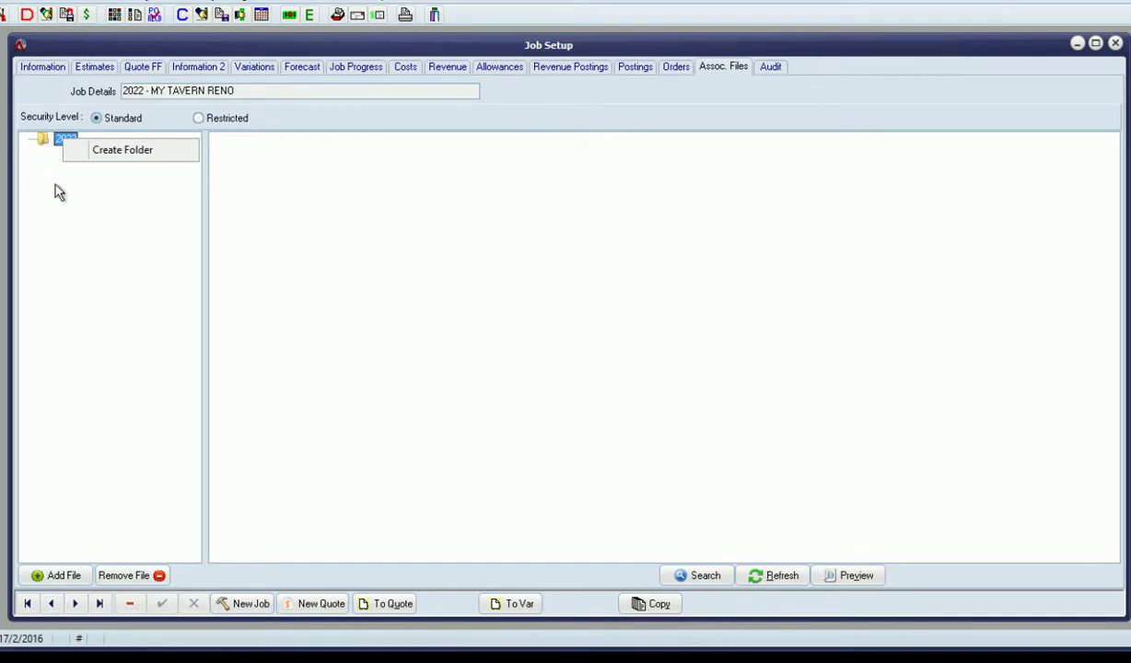
click(118, 150)
text(Invoices)
click(656, 349)
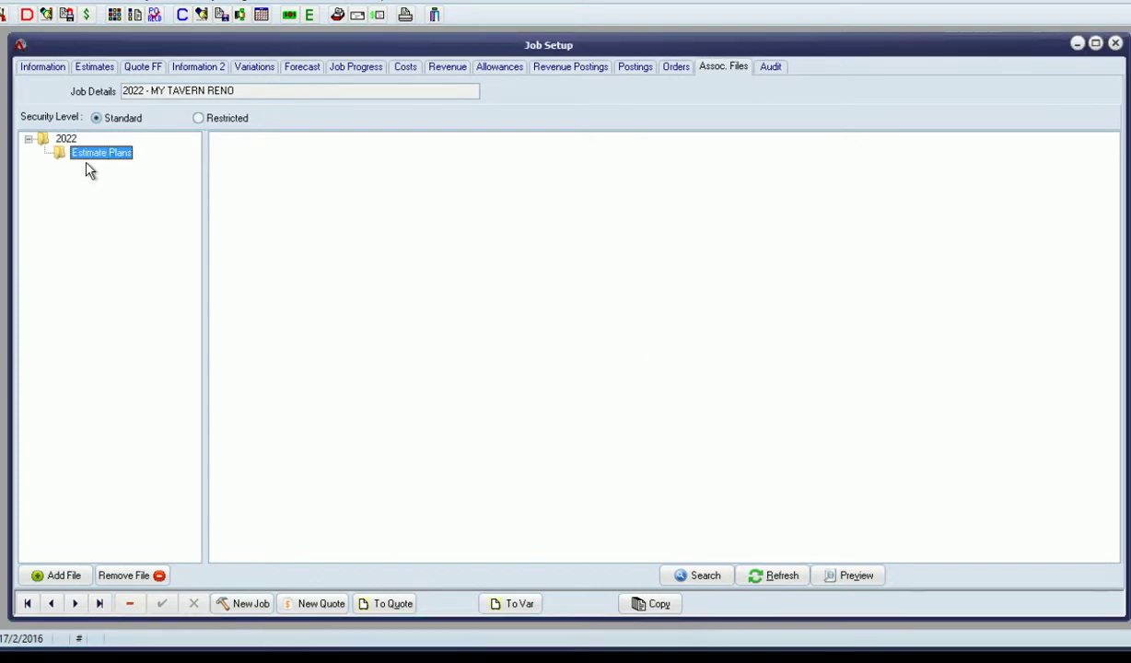
Step: Add a second subfolder named Subcontractor Agreements under 2022
click(76, 140)
right_click(64, 145)
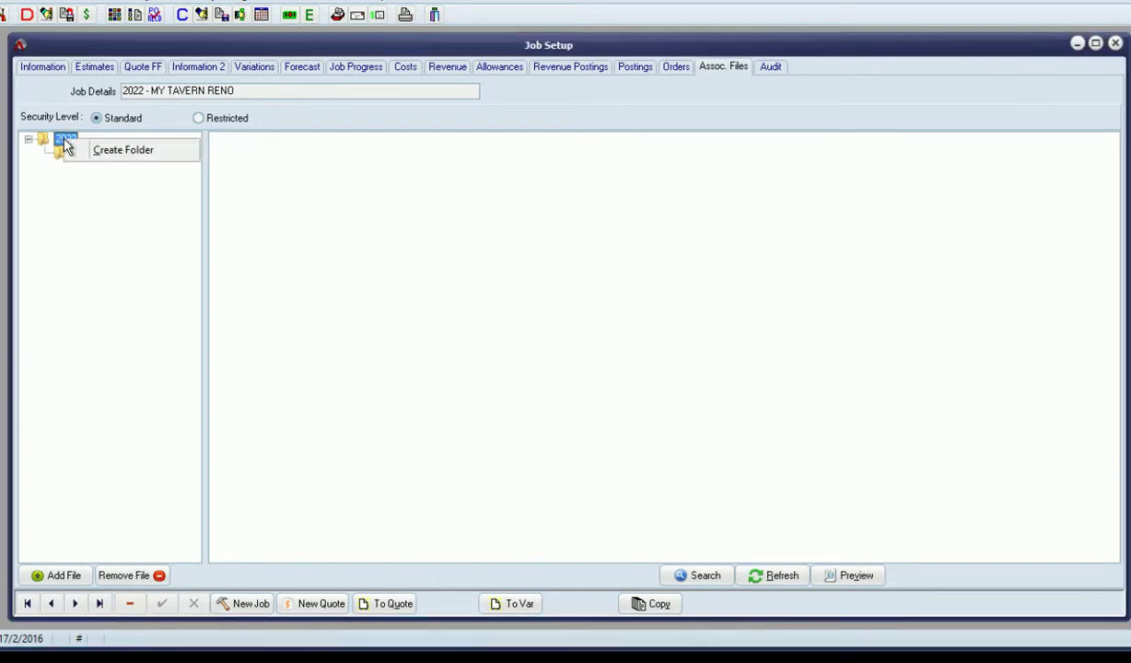
click(108, 156)
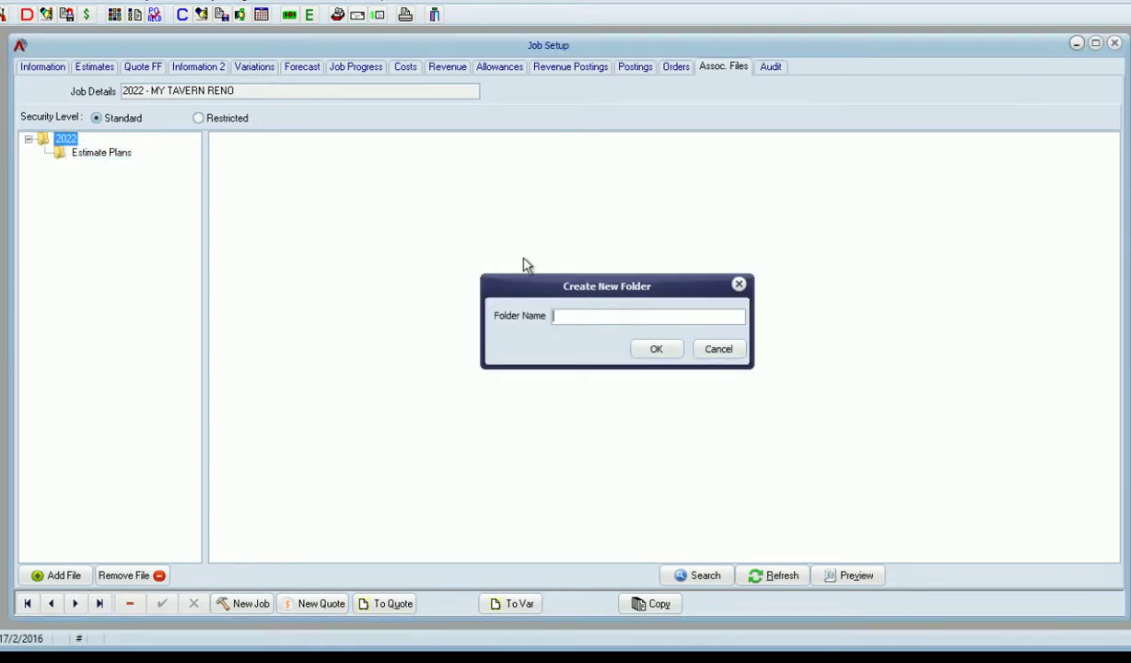
text(Subcontractor Agreements)
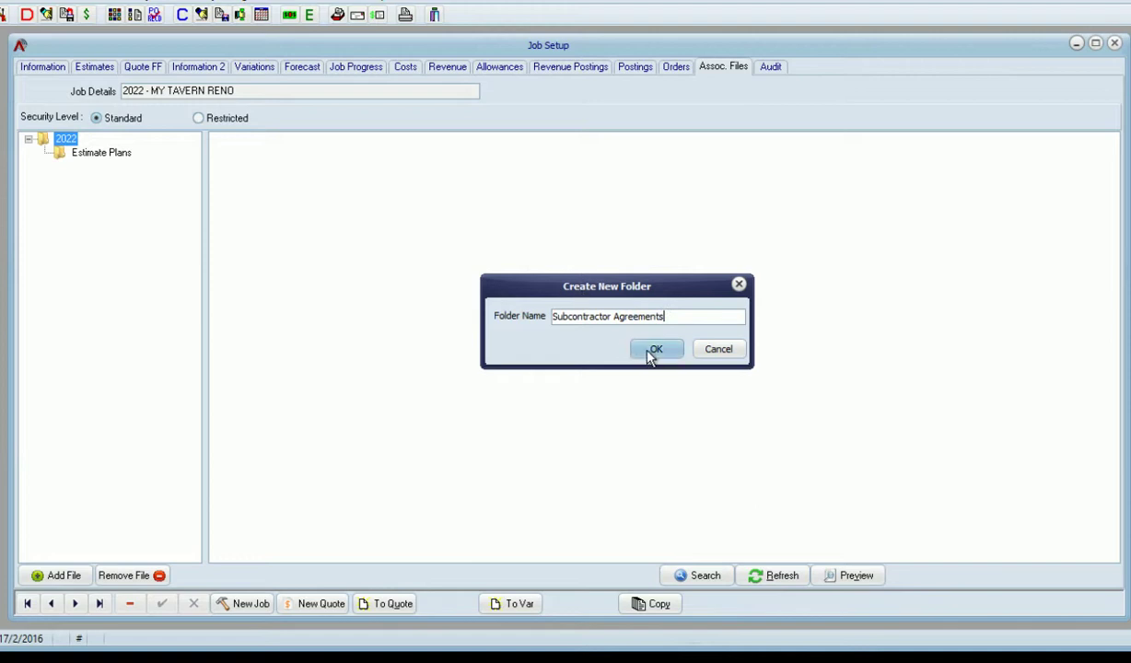
click(648, 350)
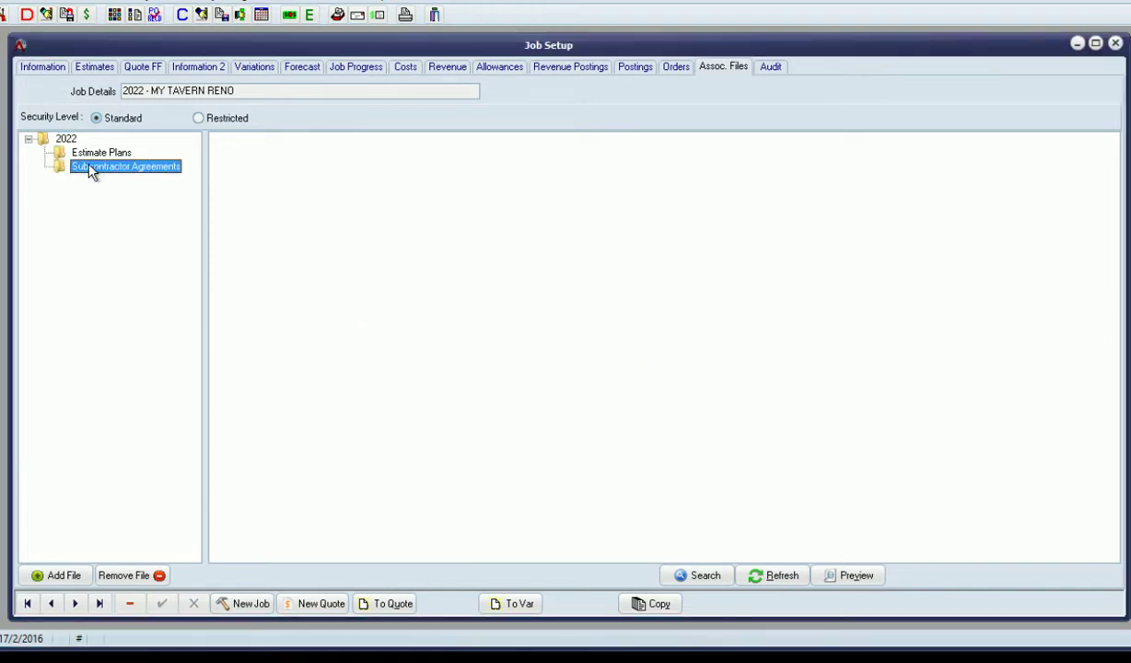
Step: Go back to the Information page of job 2022 MY TAVERN RENO's Job Setup
click(42, 67)
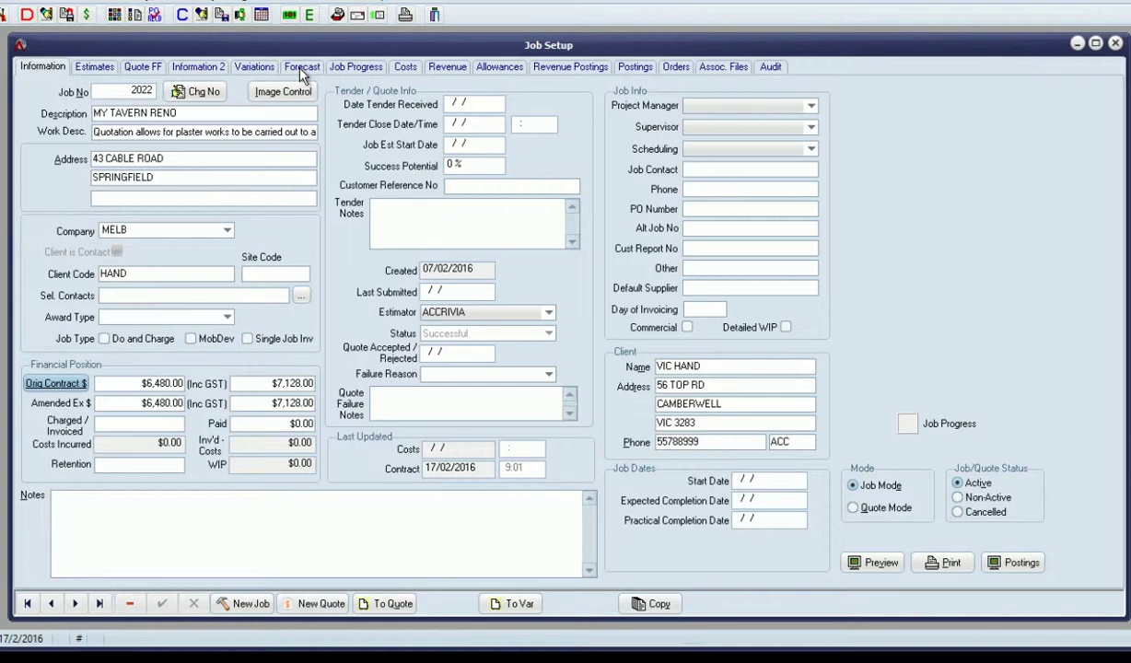
click(302, 68)
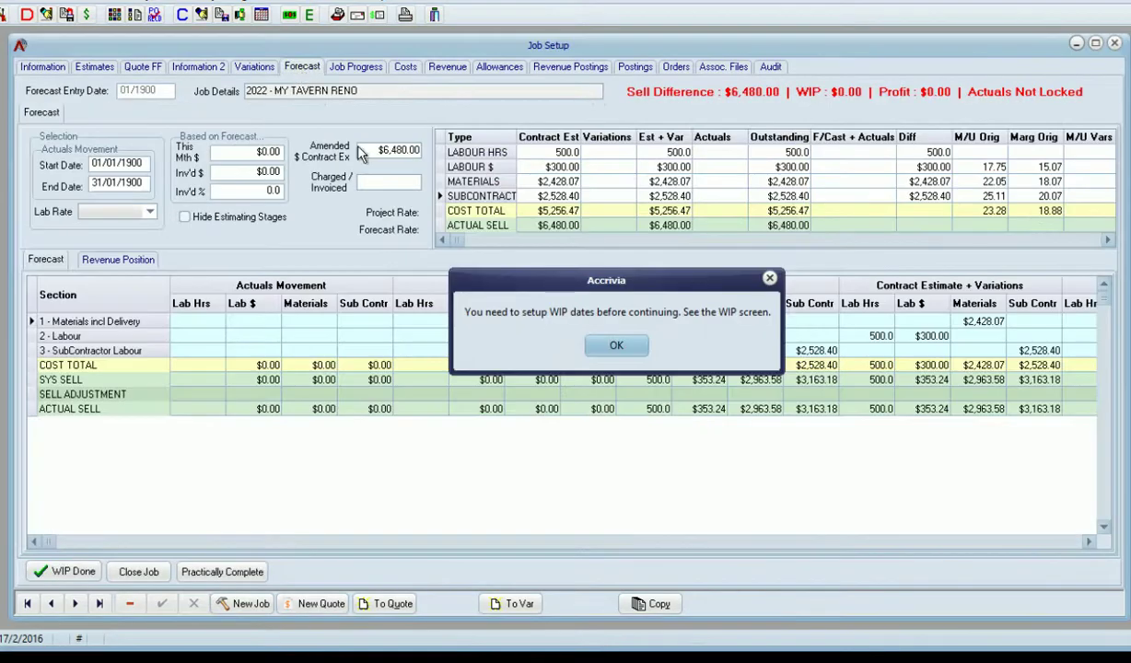
drag(502, 276, 429, 498)
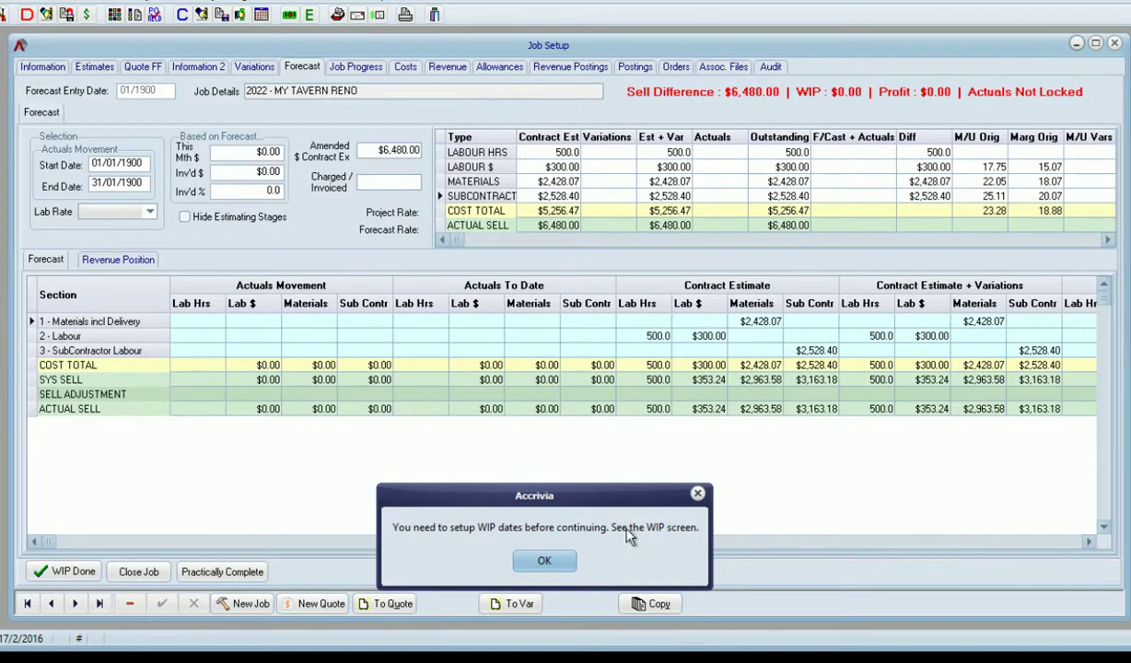
click(544, 561)
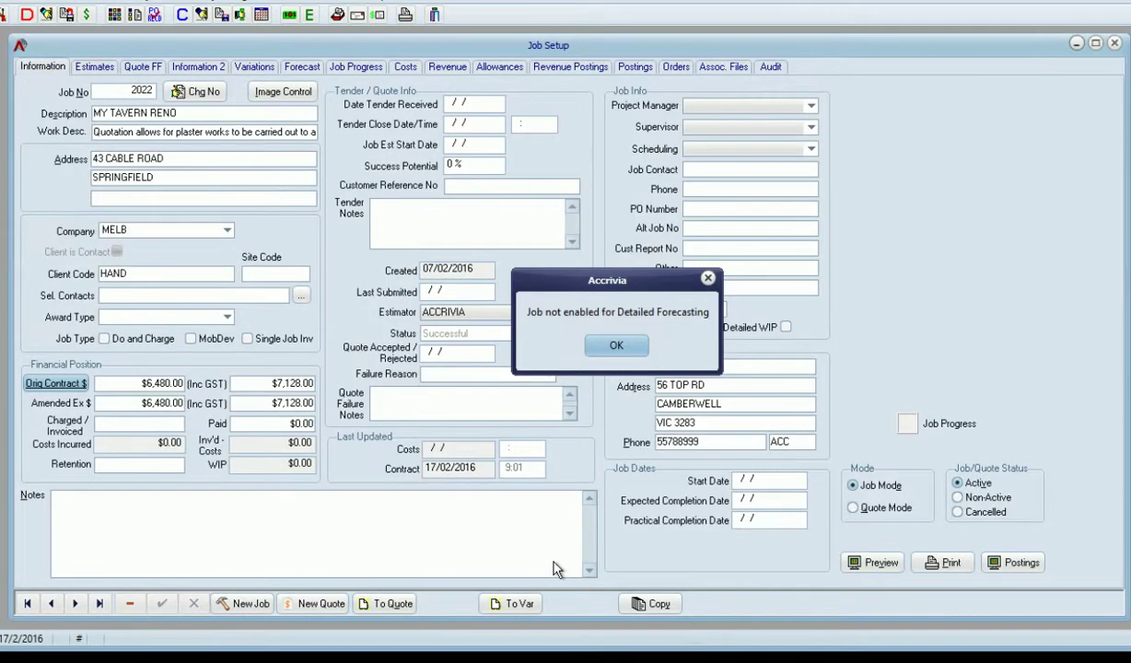
click(616, 347)
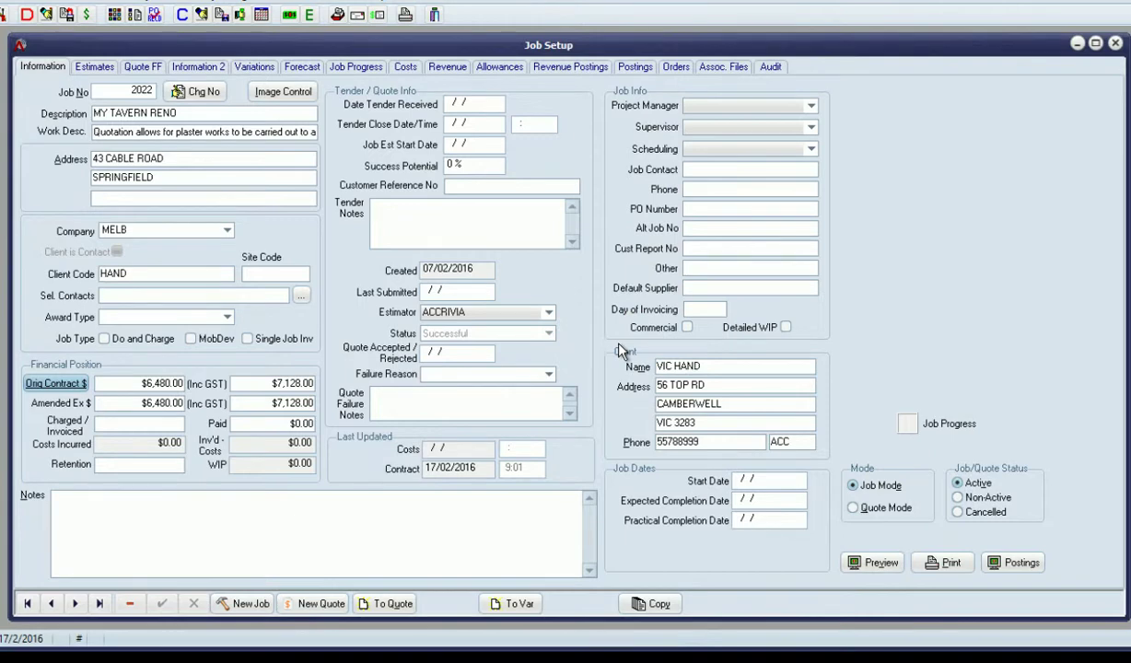